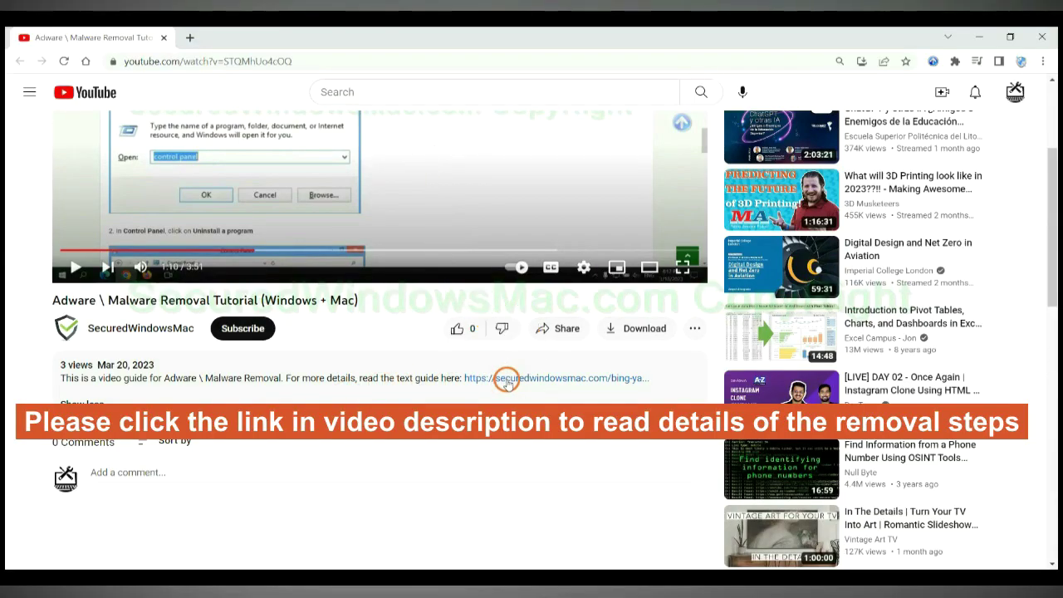
Step: Open the securedwindowsmac.com adware removal guide from the video description in a new tab
{"action": "left_click", "coordinate": [507, 380]}
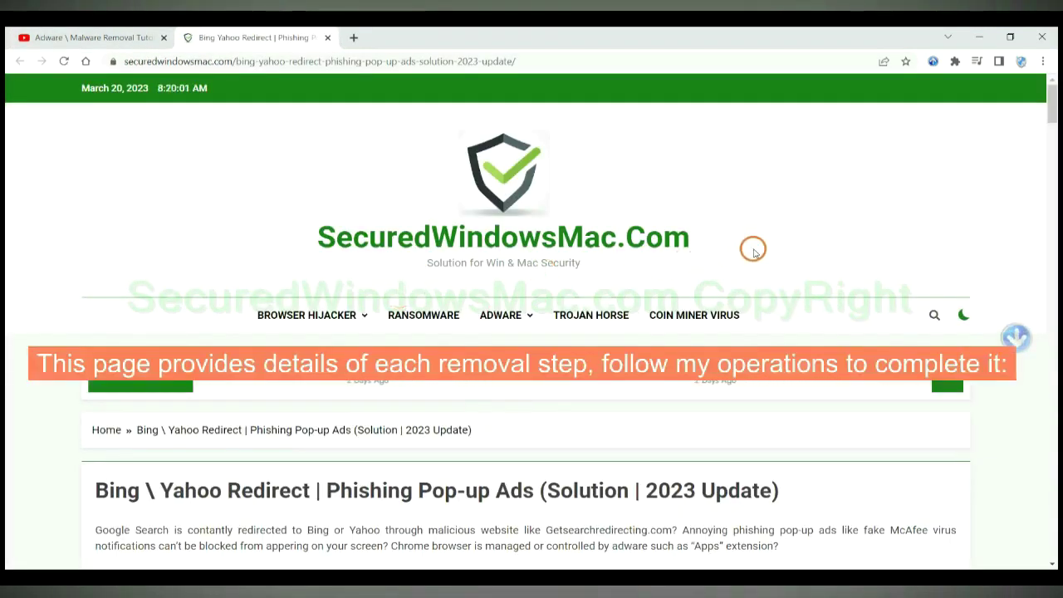
Step: Download the free-trial SpyHunter installer for Windows from Instant Automatic Removal, keeping the flagged file
{"action": "scroll", "coordinate": [753, 249], "scroll_direction": "down", "scroll_amount": 10}
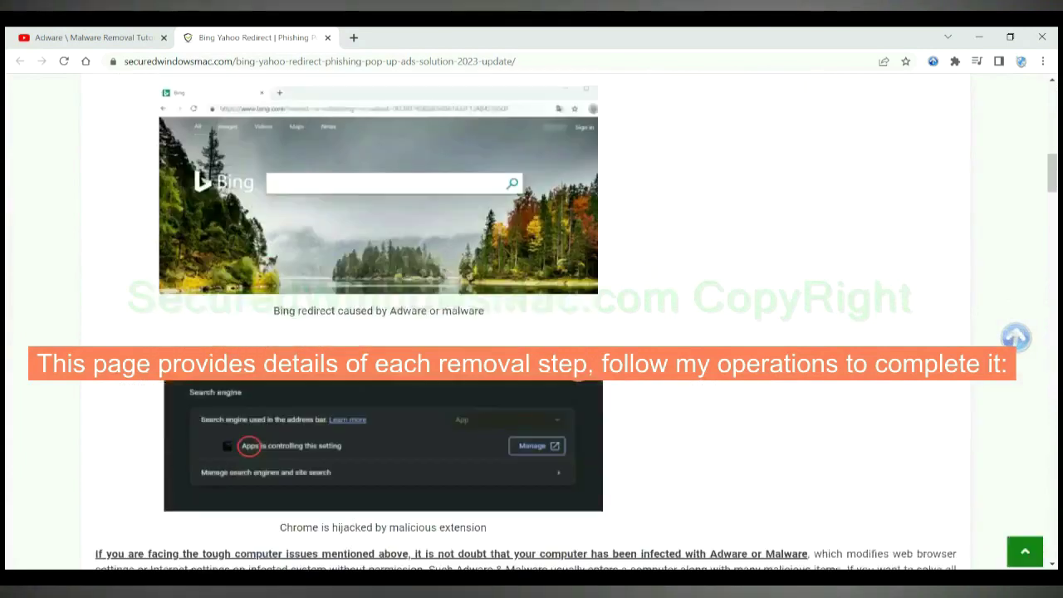
{"action": "scroll", "coordinate": [579, 371], "scroll_direction": "down", "scroll_amount": 5}
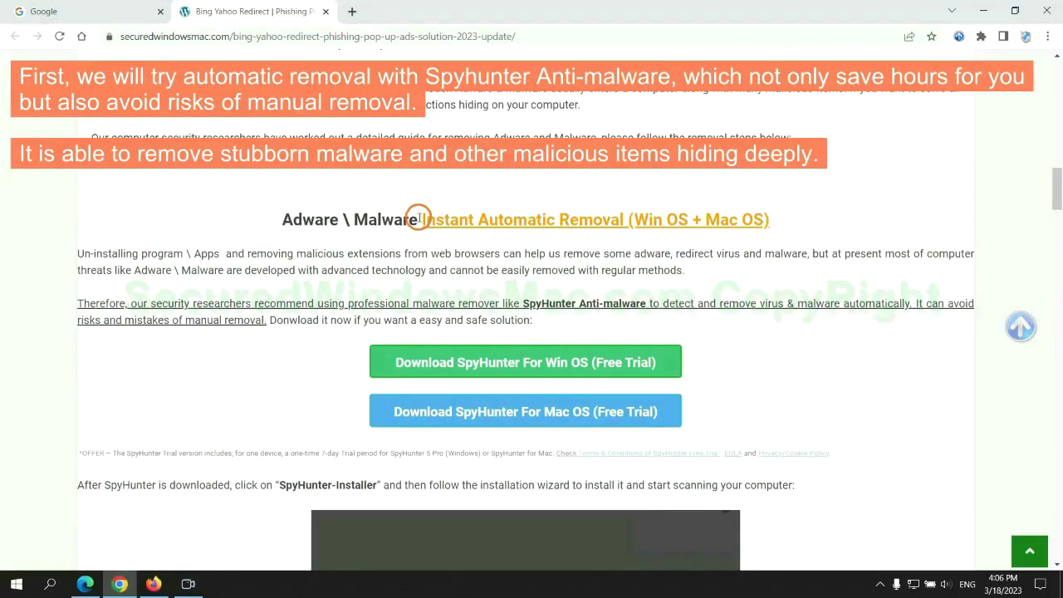
{"action": "left_click_drag", "start_coordinate": [419, 218], "coordinate": [621, 218]}
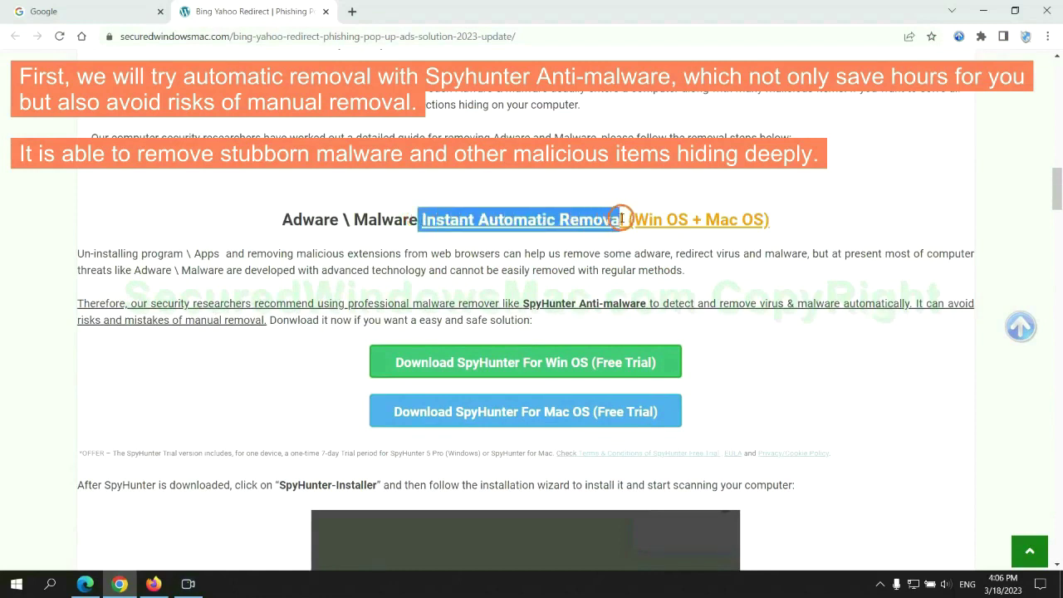
{"action": "left_click", "coordinate": [531, 184]}
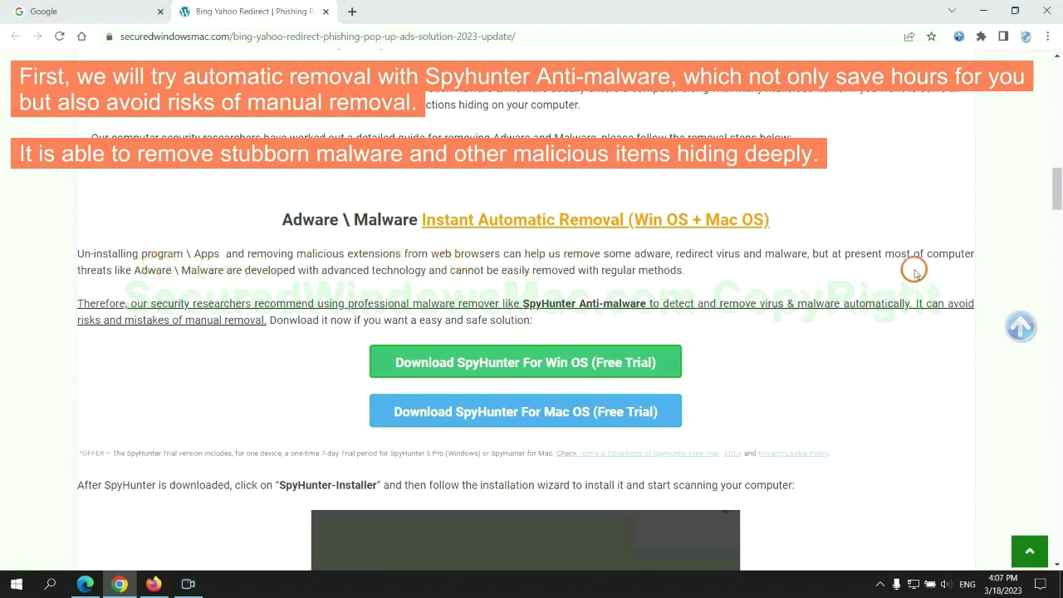
{"action": "scroll", "coordinate": [334, 266], "scroll_direction": "down", "scroll_amount": 1}
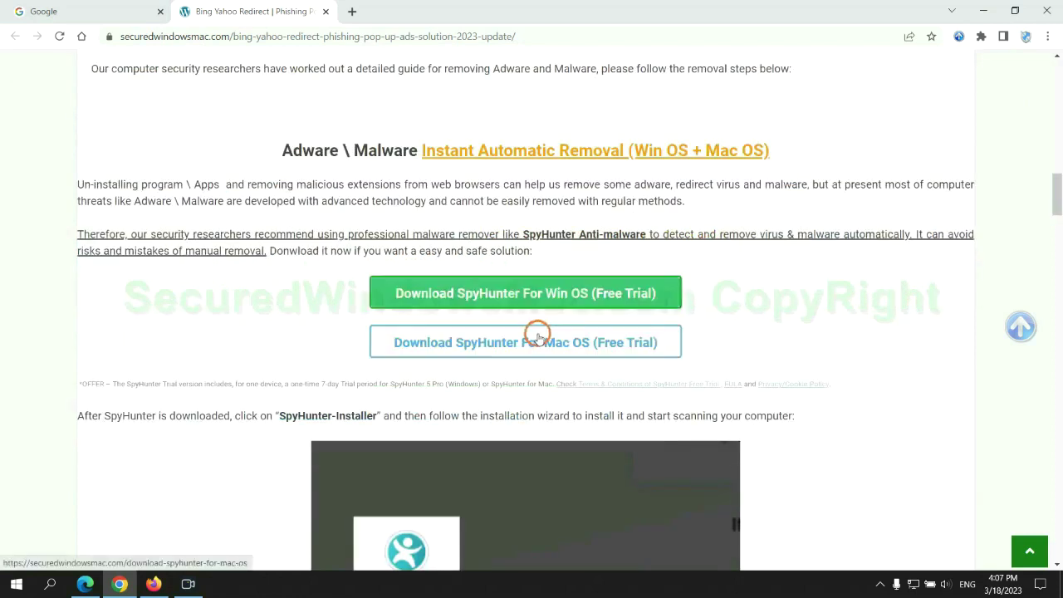
{"action": "scroll", "coordinate": [538, 332], "scroll_direction": "down", "scroll_amount": 1}
{"action": "scroll", "coordinate": [526, 315], "scroll_direction": "down", "scroll_amount": 1}
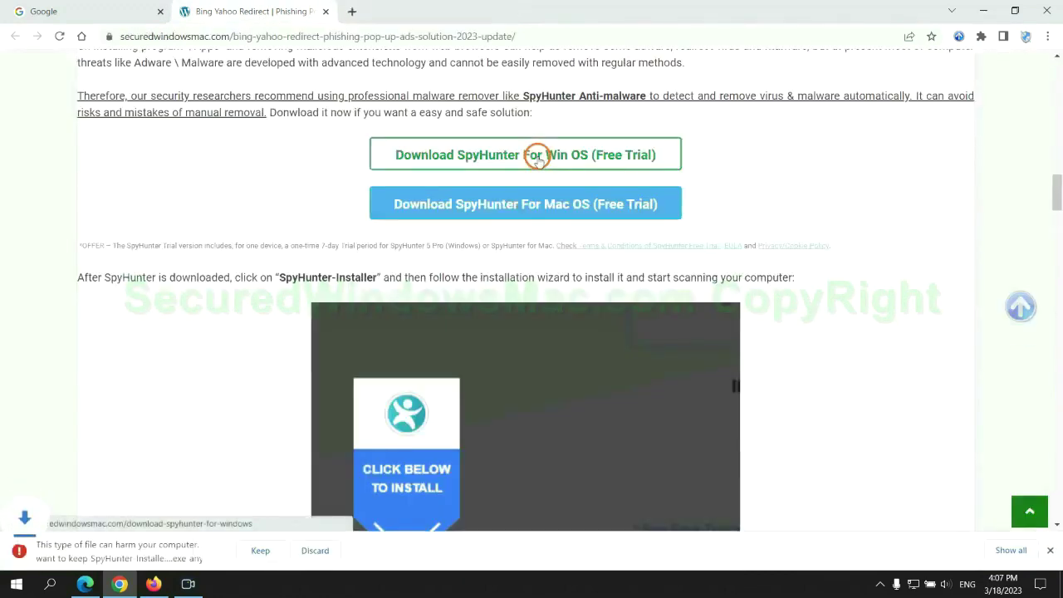
{"action": "left_click", "coordinate": [256, 550]}
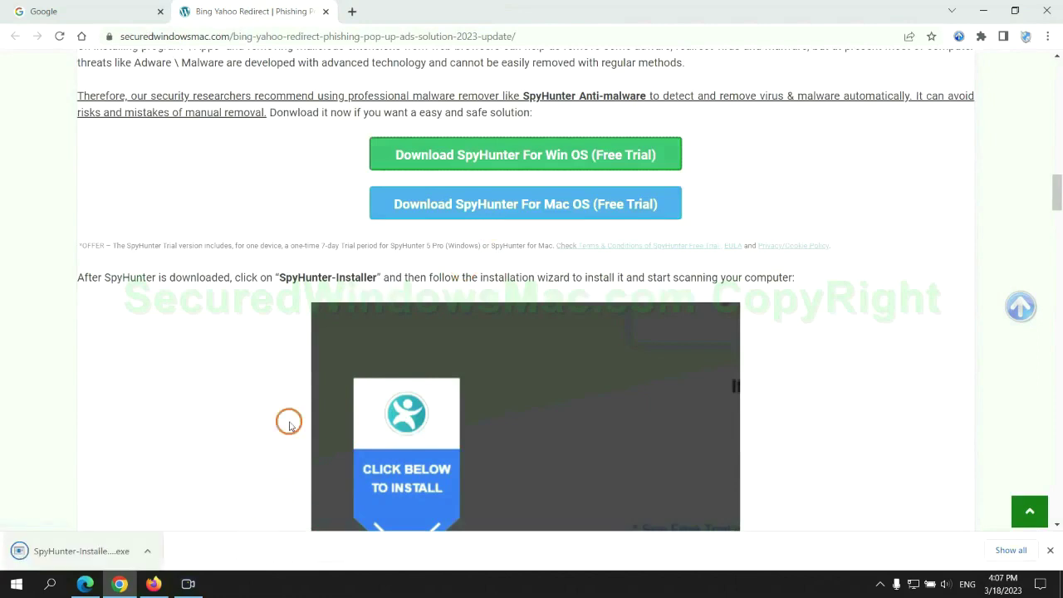
Step: Launch the SpyHunter installer, continue past the scan results, and choose the 7-day free trial
{"action": "left_click", "coordinate": [101, 553]}
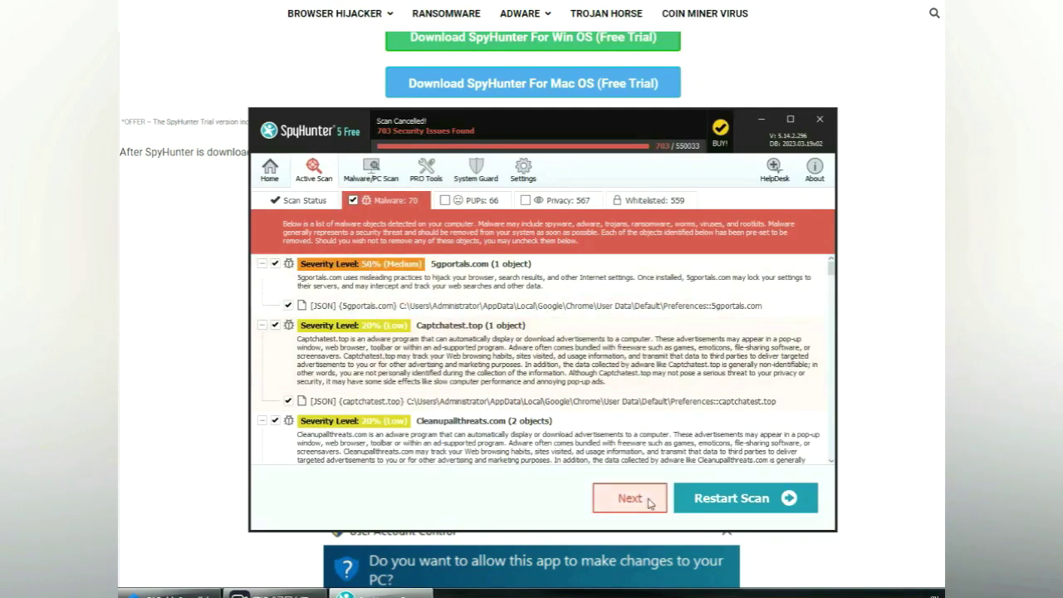
{"action": "left_click", "coordinate": [629, 498]}
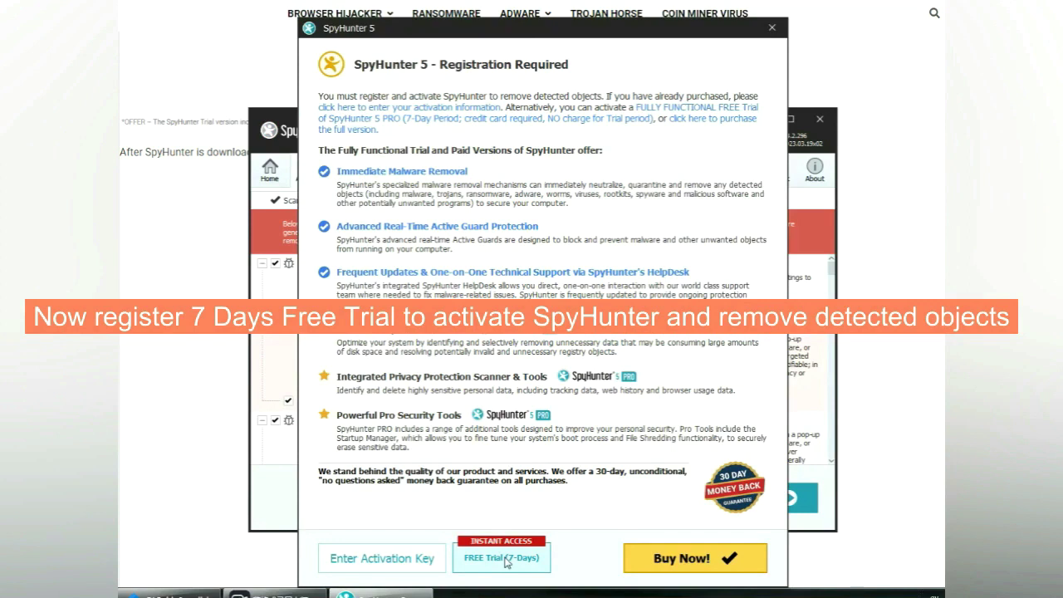
{"action": "left_click", "coordinate": [502, 558]}
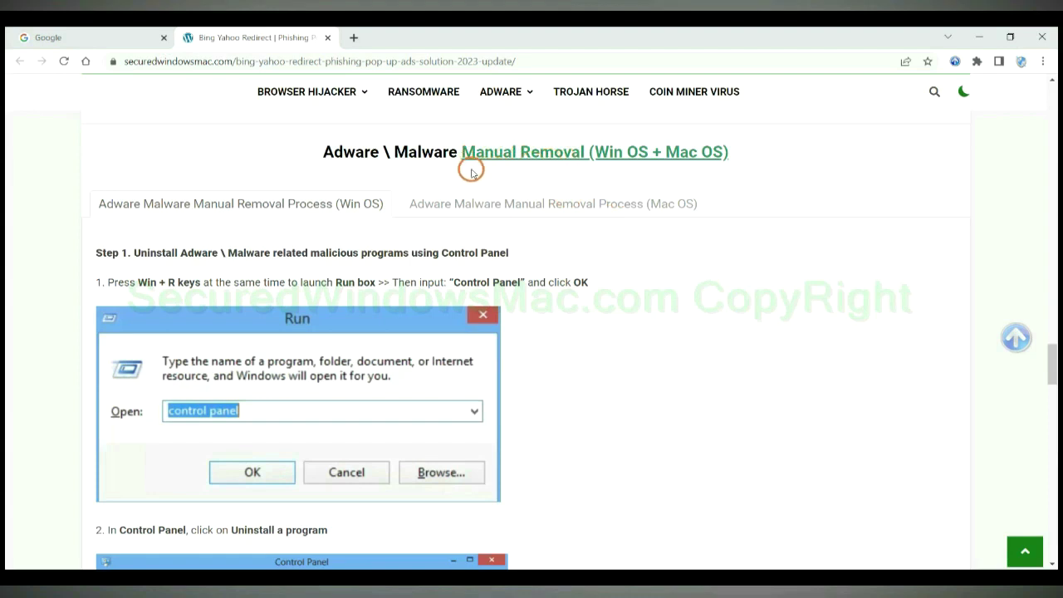
Step: Review the Win OS and Mac OS manual removal tabs and read the Step 1 uninstall instruction
{"action": "left_click_drag", "start_coordinate": [594, 153], "coordinate": [649, 154]}
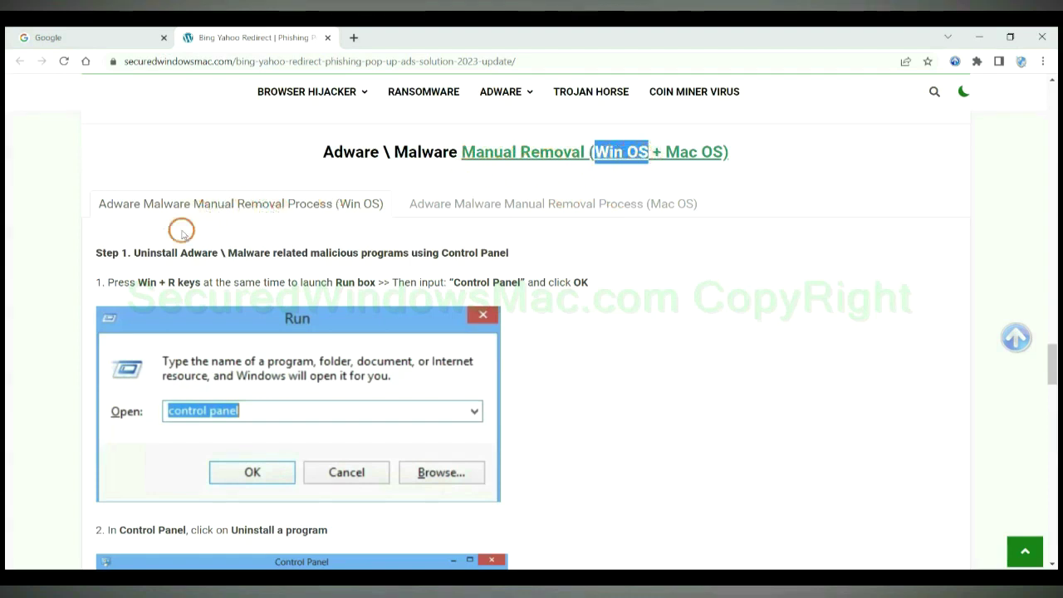
{"action": "left_click_drag", "start_coordinate": [665, 152], "coordinate": [724, 152]}
{"action": "left_click", "coordinate": [545, 201]}
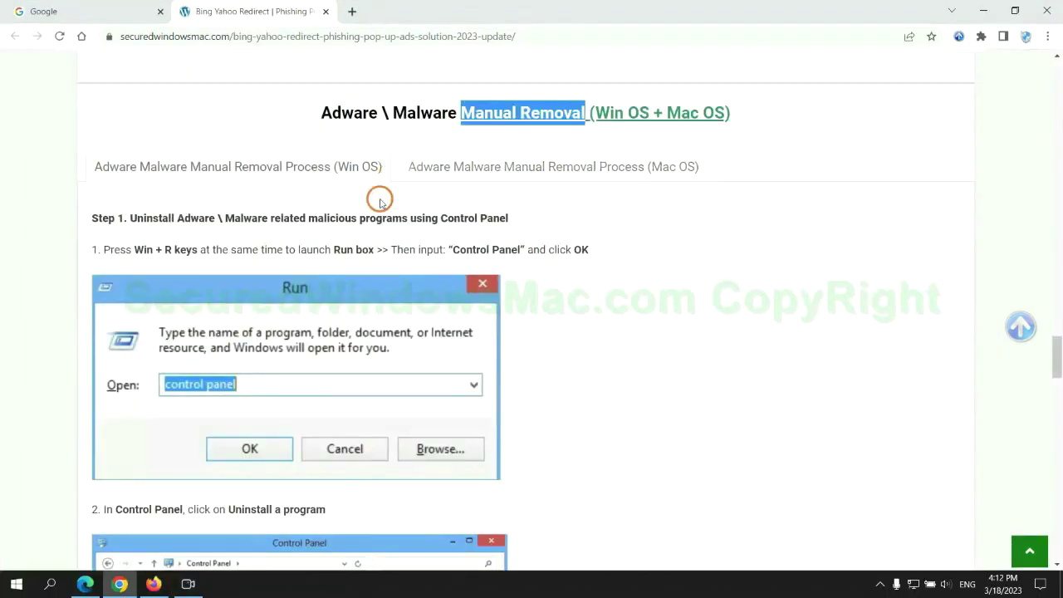
{"action": "scroll", "coordinate": [396, 287], "scroll_direction": "up", "scroll_amount": 3}
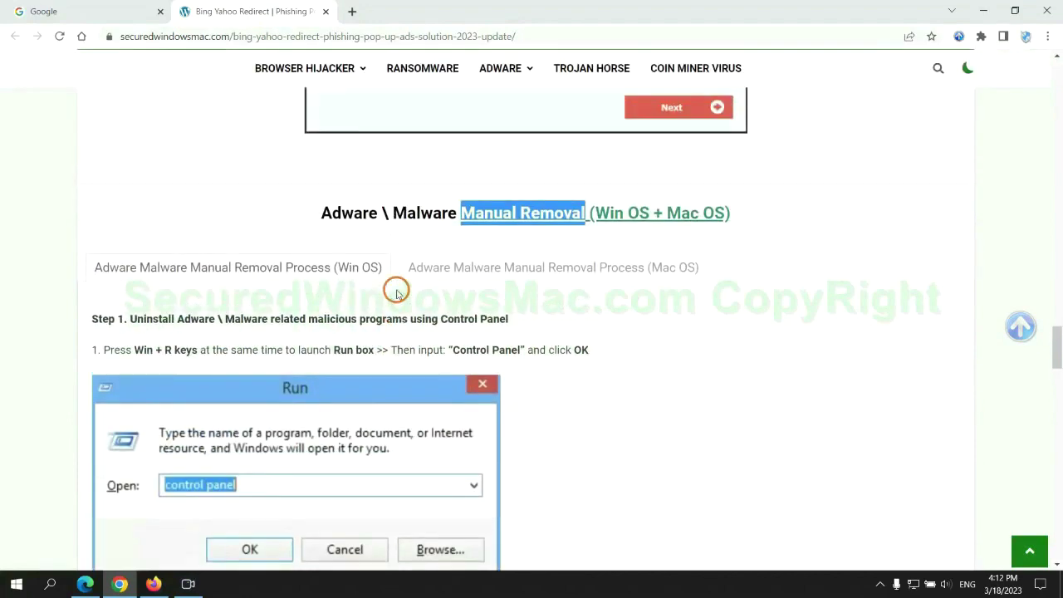
{"action": "scroll", "coordinate": [330, 277], "scroll_direction": "down", "scroll_amount": 2}
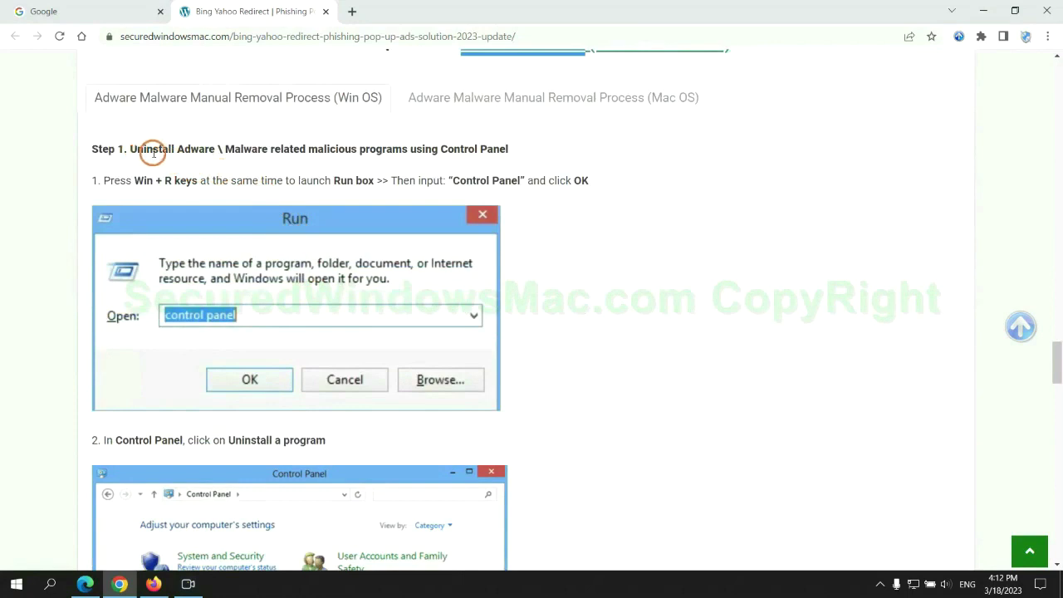
{"action": "left_click_drag", "start_coordinate": [153, 153], "coordinate": [407, 153]}
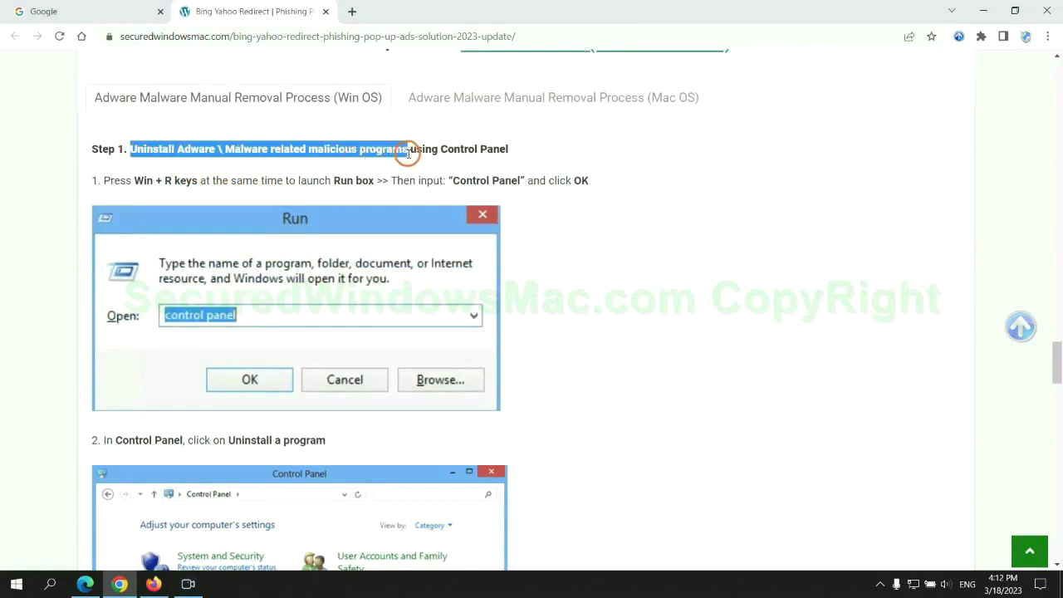
{"action": "left_click", "coordinate": [707, 217]}
{"action": "scroll", "coordinate": [660, 219], "scroll_direction": "down", "scroll_amount": 2}
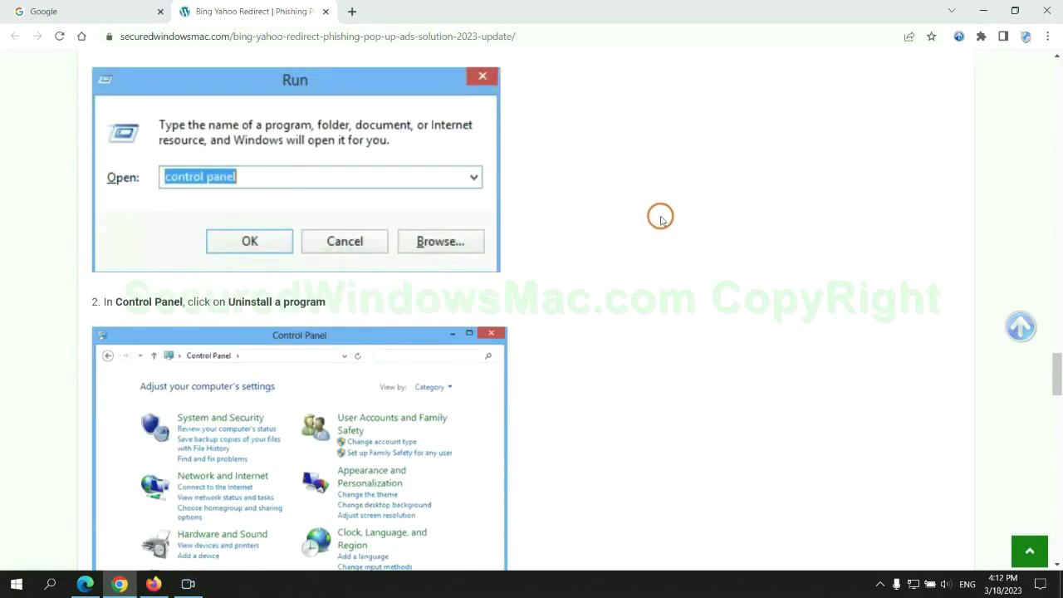
Step: Run 'control panel', bring up Lantern's Uninstall/Change option in Programs and Features, then close it
{"action": "key", "text": "super+r"}
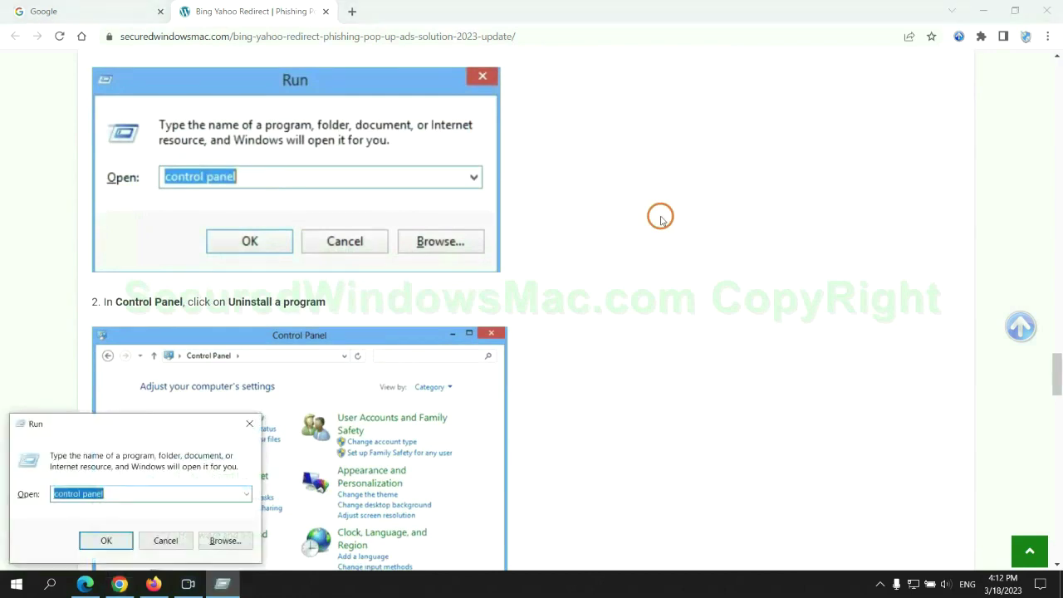
{"action": "type", "text": "contro"}
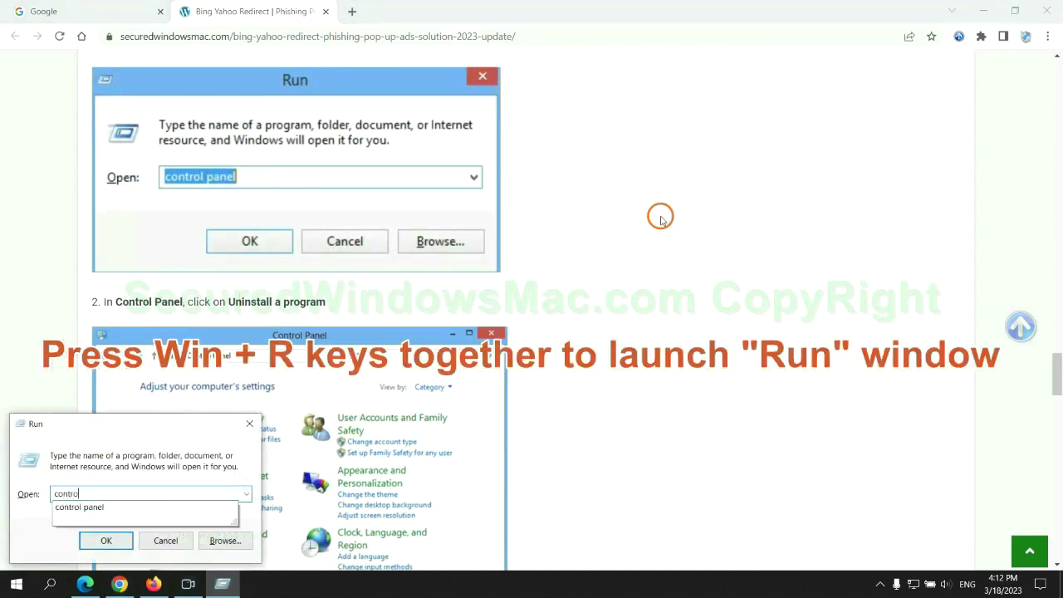
{"action": "type", "text": "l pane"}
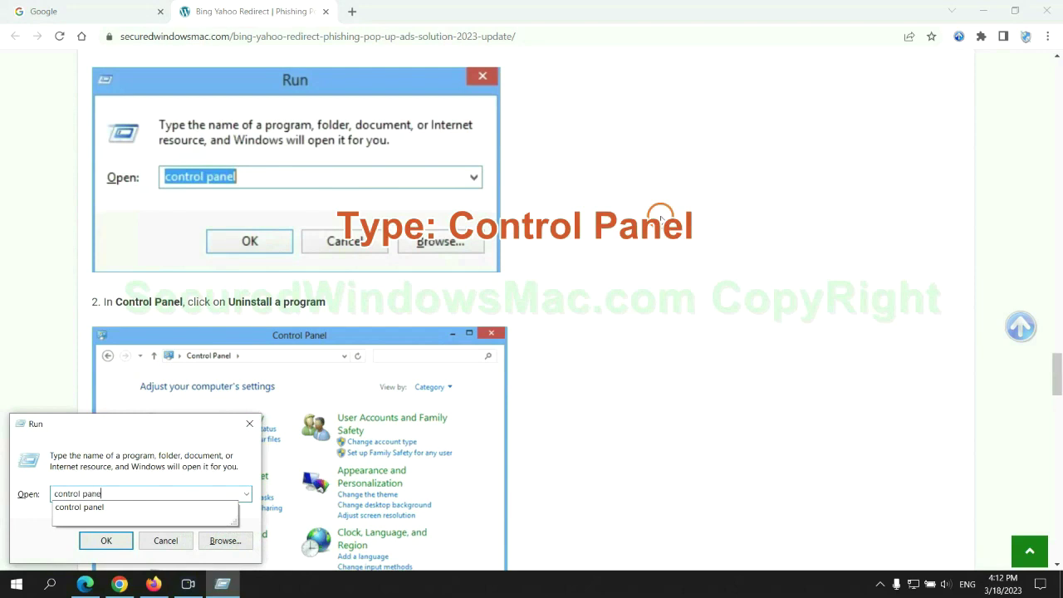
{"action": "type", "text": "l"}
{"action": "key", "text": "Return"}
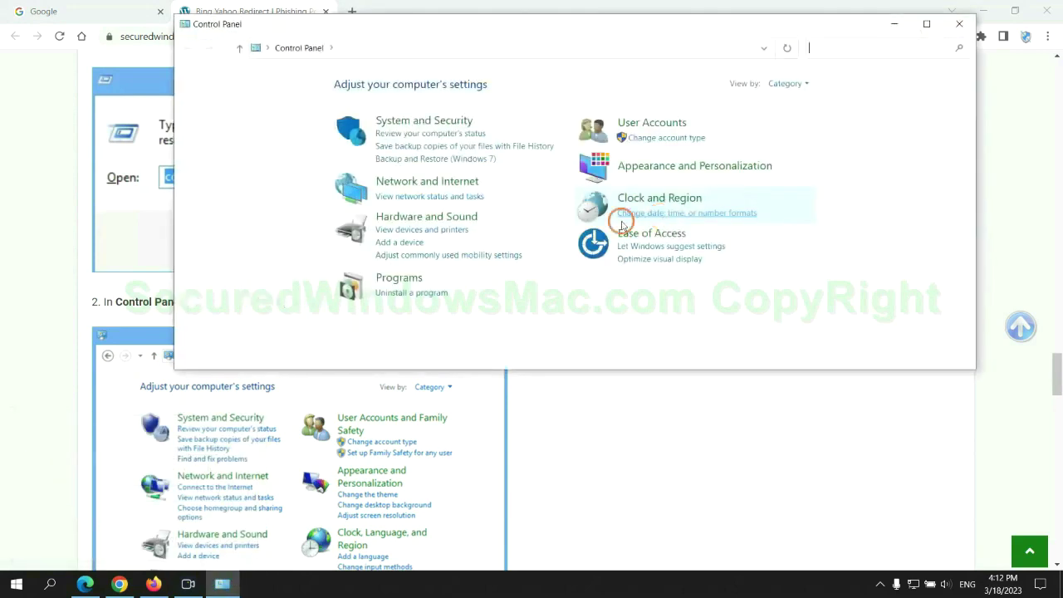
{"action": "left_click", "coordinate": [420, 293]}
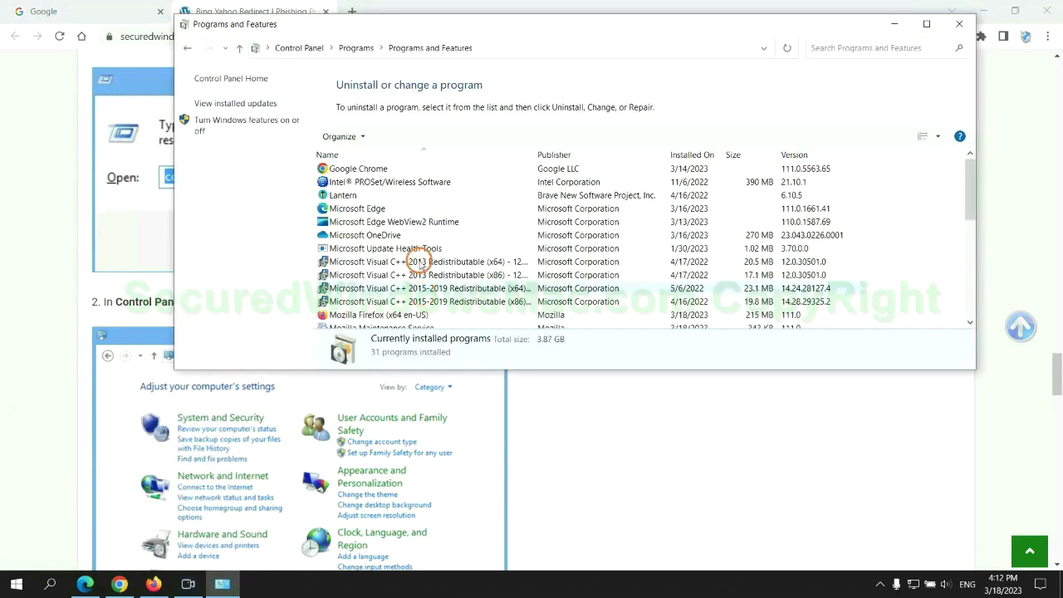
{"action": "left_click", "coordinate": [348, 196]}
{"action": "right_click", "coordinate": [372, 200]}
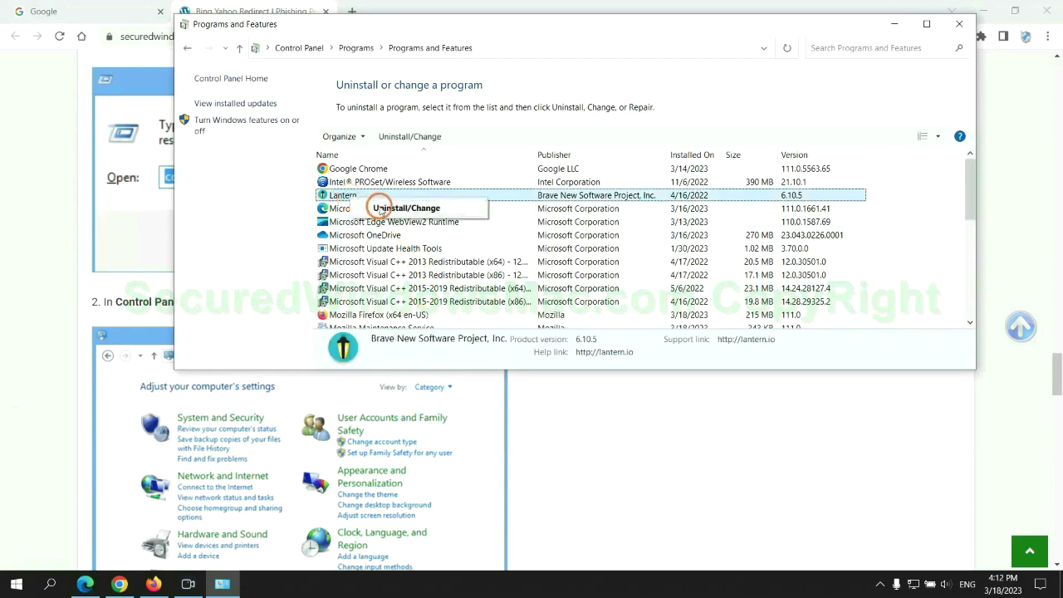
{"action": "left_click", "coordinate": [959, 24]}
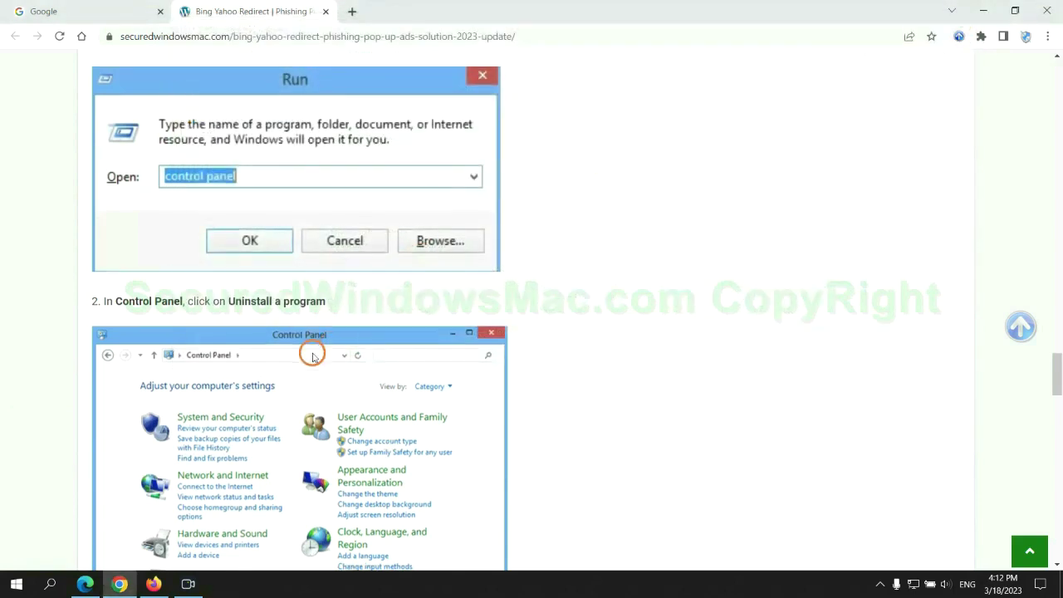
Step: Scroll to Step 2 on removing malicious extensions, then bring Microsoft Edge forward
{"action": "scroll", "coordinate": [312, 356], "scroll_direction": "down", "scroll_amount": 5}
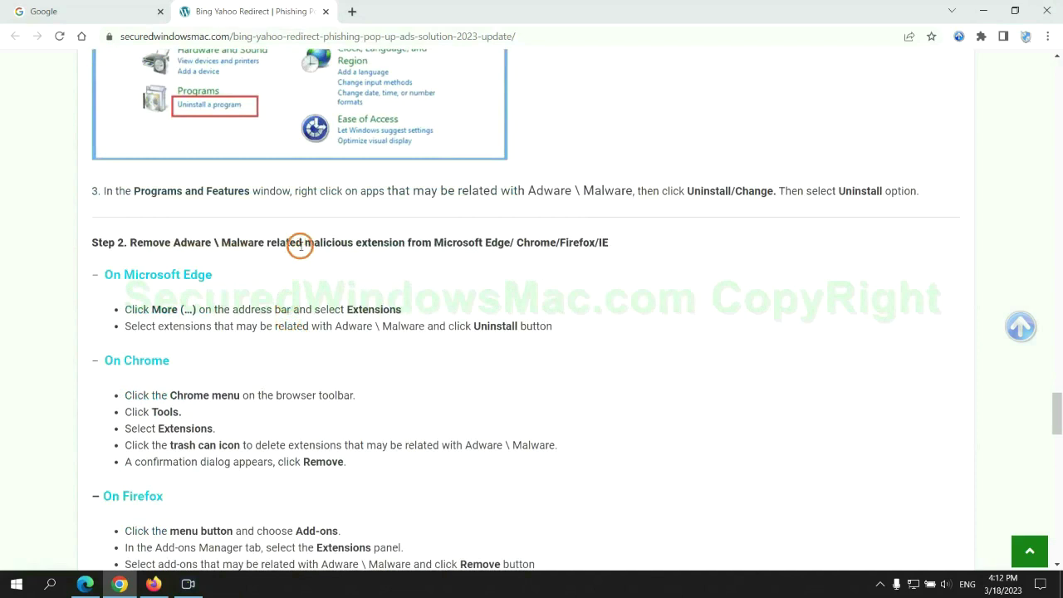
{"action": "left_click_drag", "start_coordinate": [300, 243], "coordinate": [408, 243]}
{"action": "left_click", "coordinate": [425, 267]}
{"action": "left_click", "coordinate": [86, 583]}
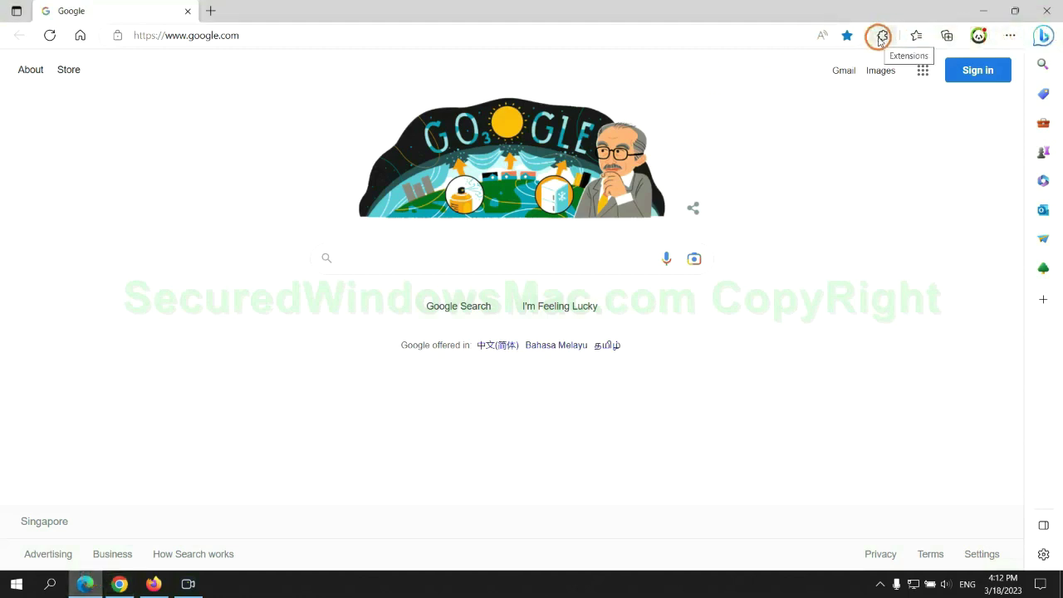
Step: Remove McAfee WebAdvisor from Edge's extension management page and return to Chrome
{"action": "left_click", "coordinate": [881, 37]}
{"action": "left_click", "coordinate": [737, 110]}
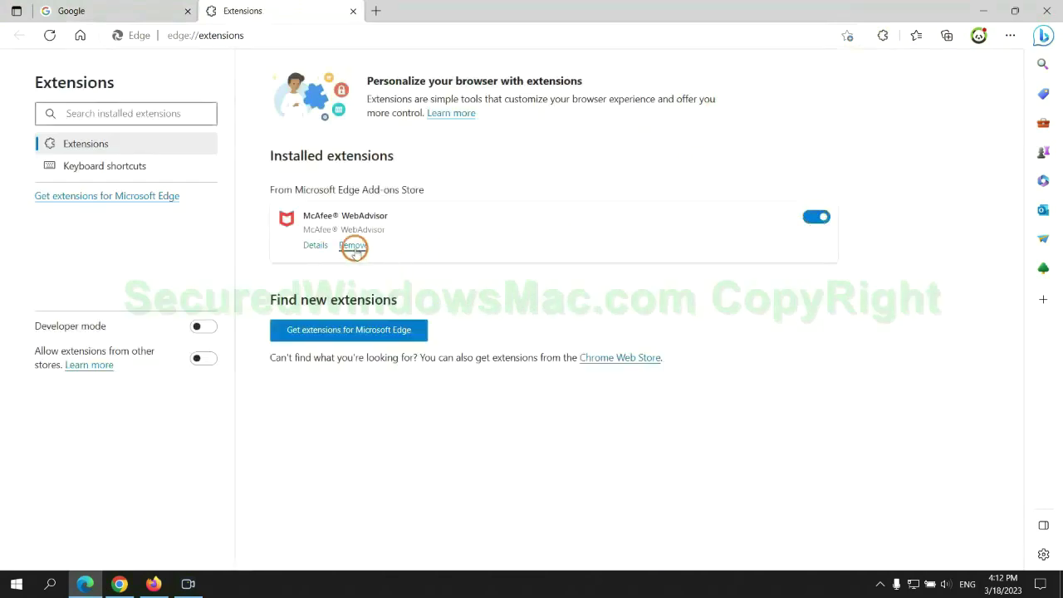
{"action": "left_click", "coordinate": [353, 246]}
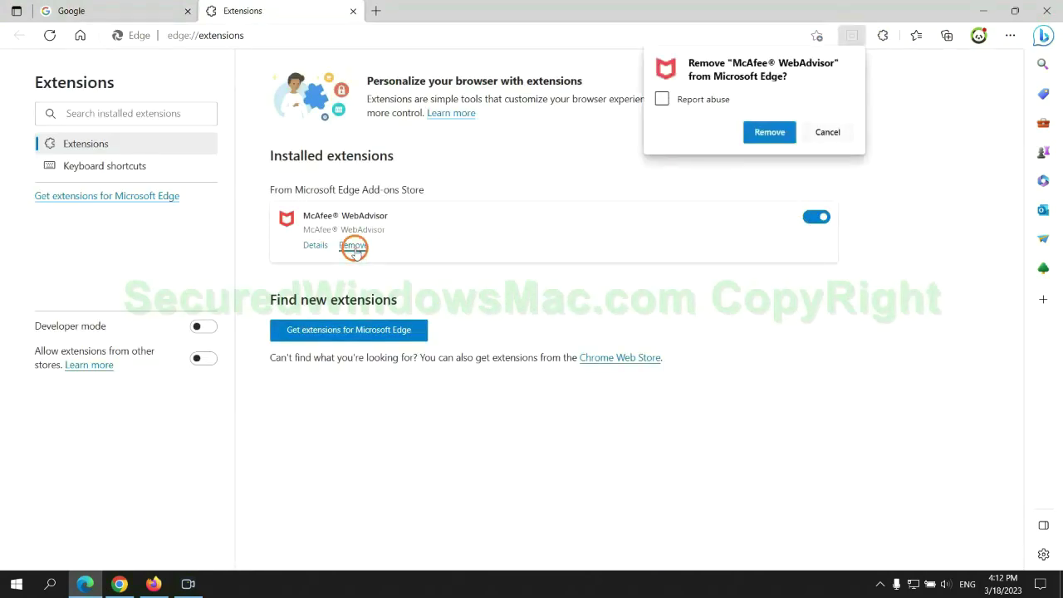
{"action": "left_click", "coordinate": [764, 132]}
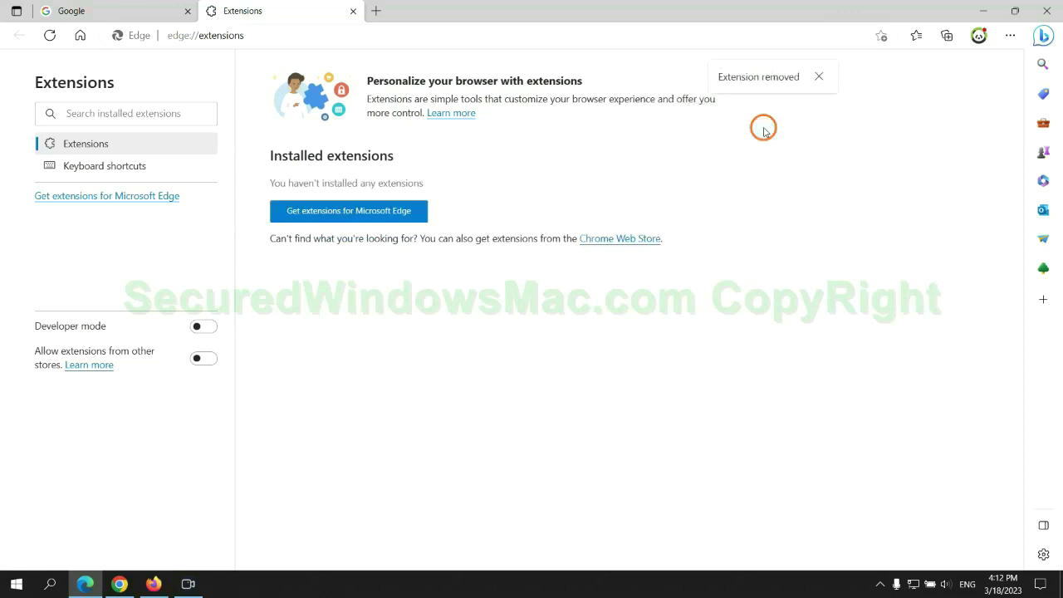
{"action": "left_click", "coordinate": [353, 12]}
{"action": "left_click", "coordinate": [122, 585]}
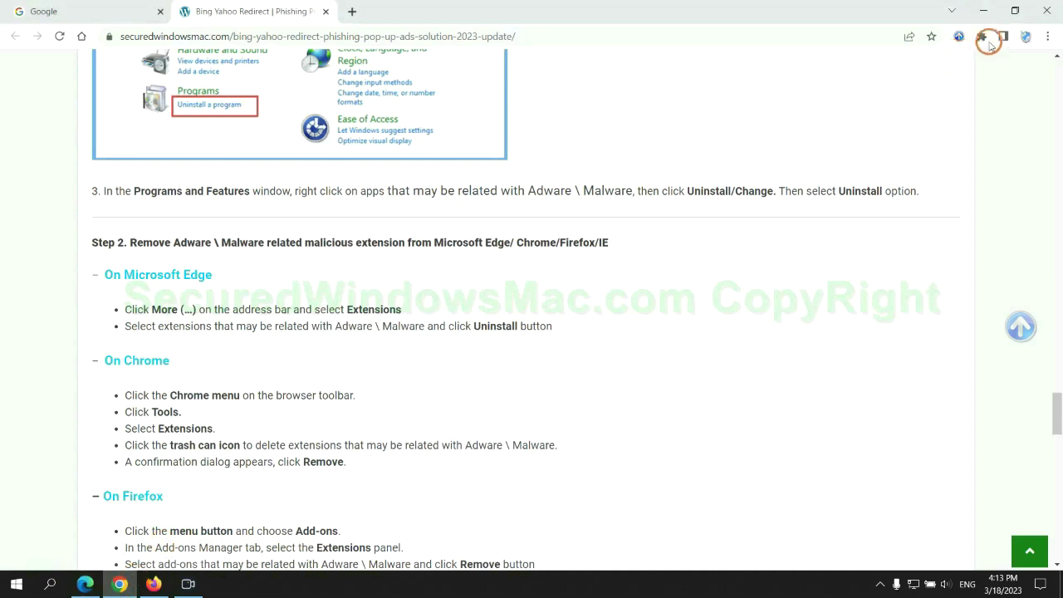
Step: Remove Chrome's Ecosia extension, leaving Scroll To Top, close its feedback page, and go to Firefox
{"action": "left_click", "coordinate": [981, 37]}
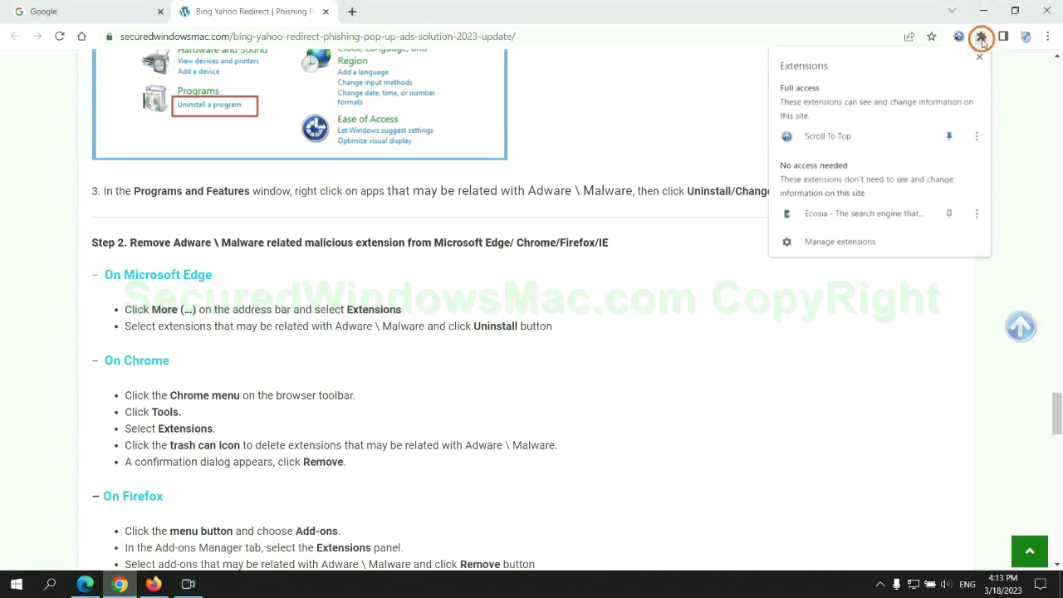
{"action": "left_click", "coordinate": [861, 243]}
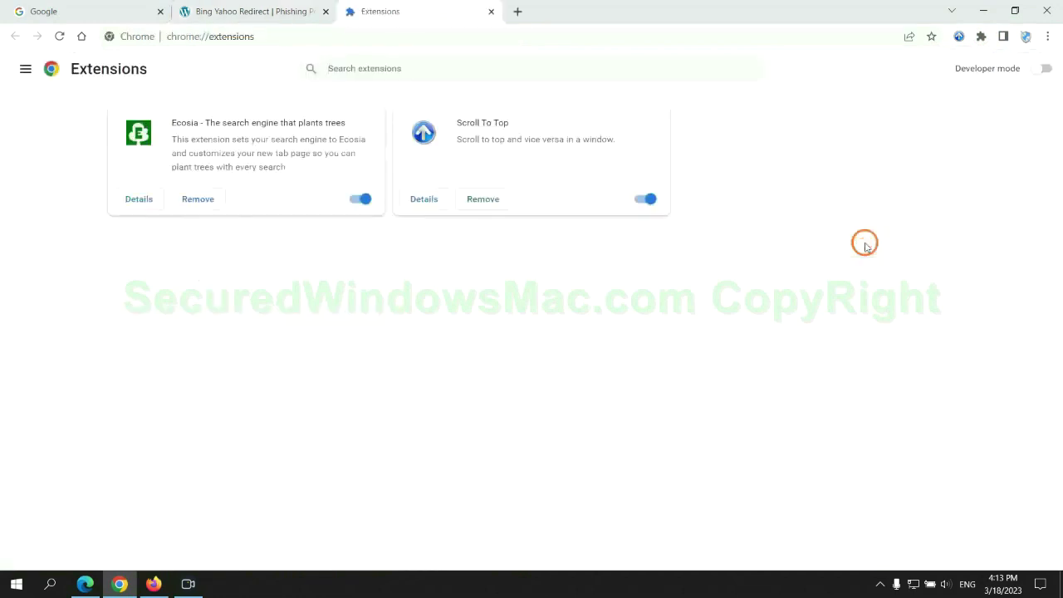
{"action": "left_click", "coordinate": [197, 198]}
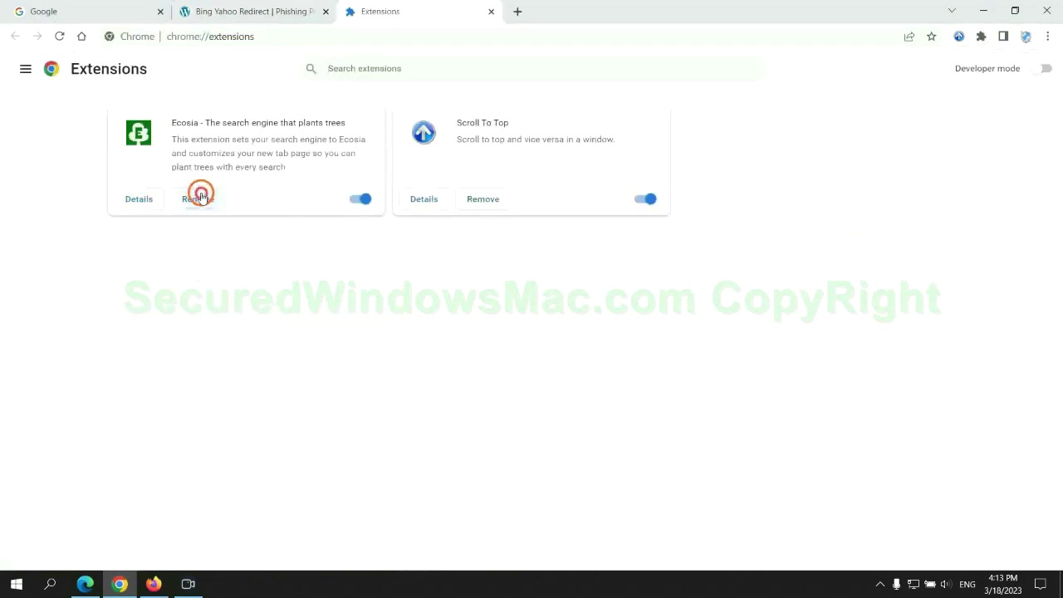
{"action": "left_click", "coordinate": [871, 147]}
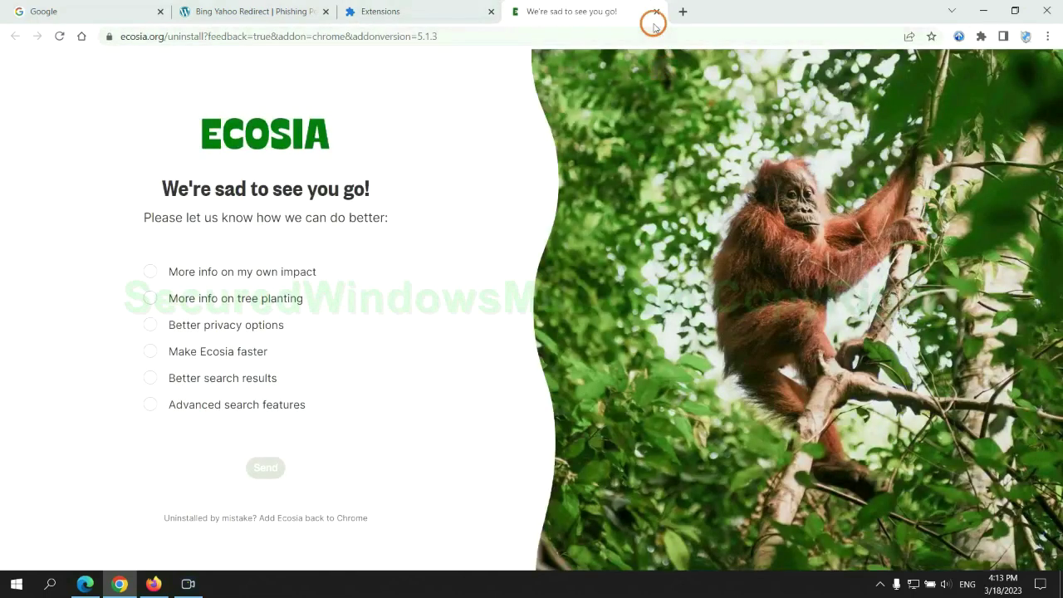
{"action": "left_click", "coordinate": [656, 11]}
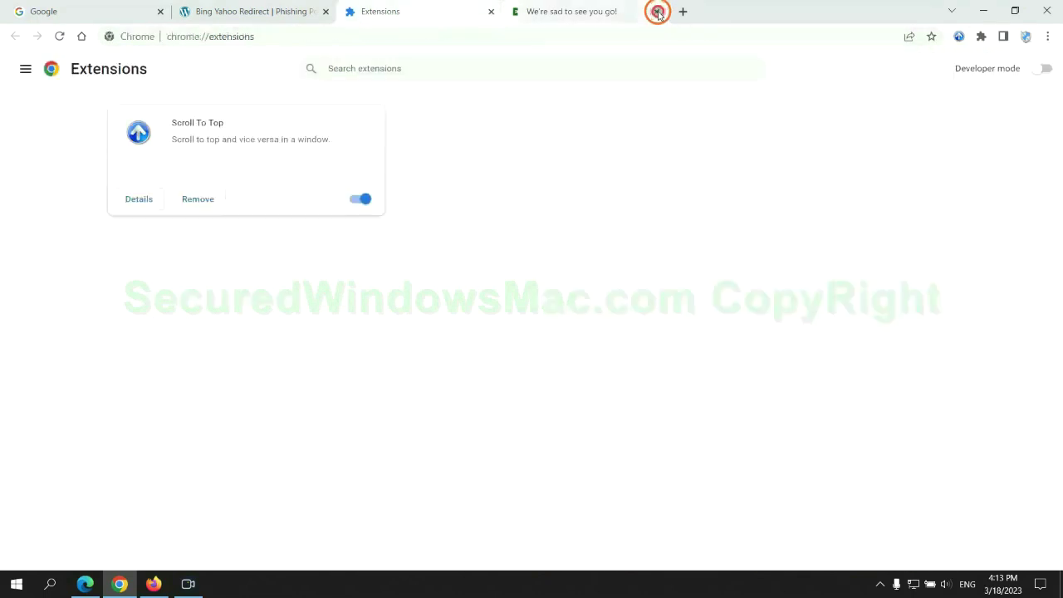
{"action": "left_click", "coordinate": [154, 582]}
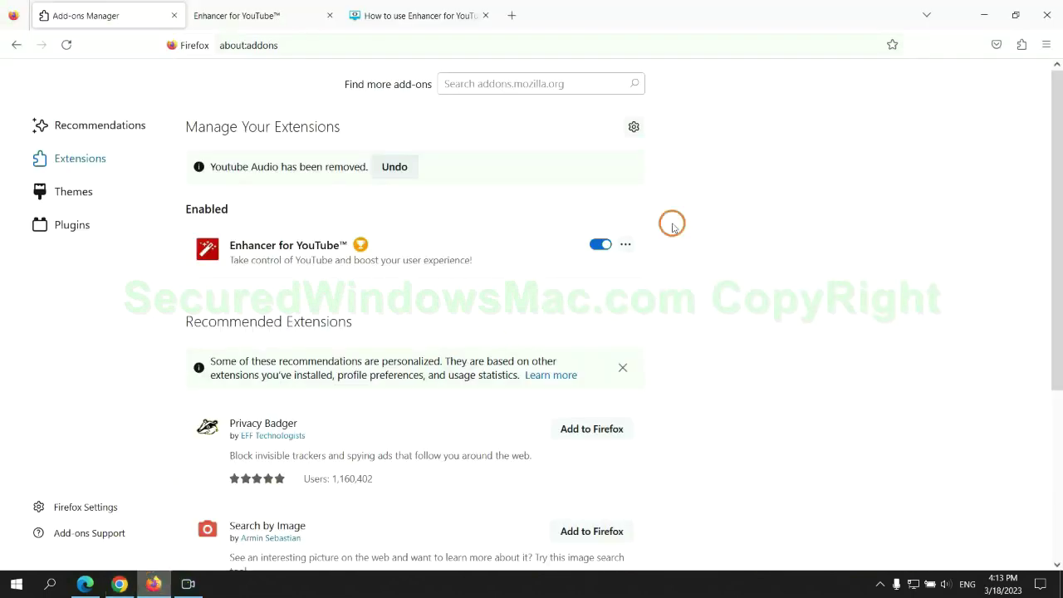
Step: Remove the Enhancer for YouTube extension from Firefox's Add-ons Manager
{"action": "left_click", "coordinate": [1021, 46]}
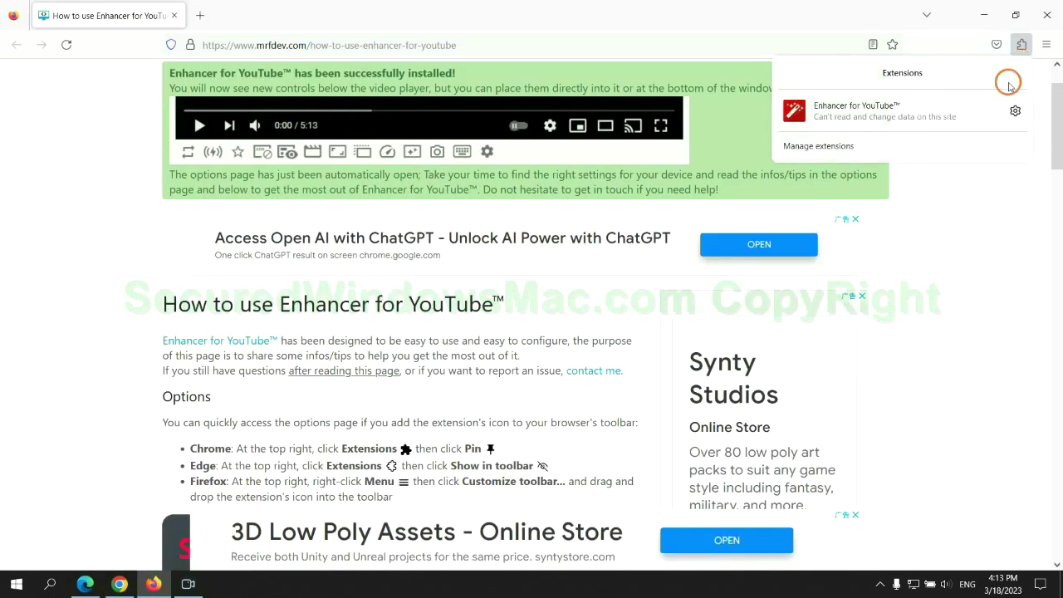
{"action": "left_click", "coordinate": [905, 146]}
{"action": "left_click", "coordinate": [626, 203]}
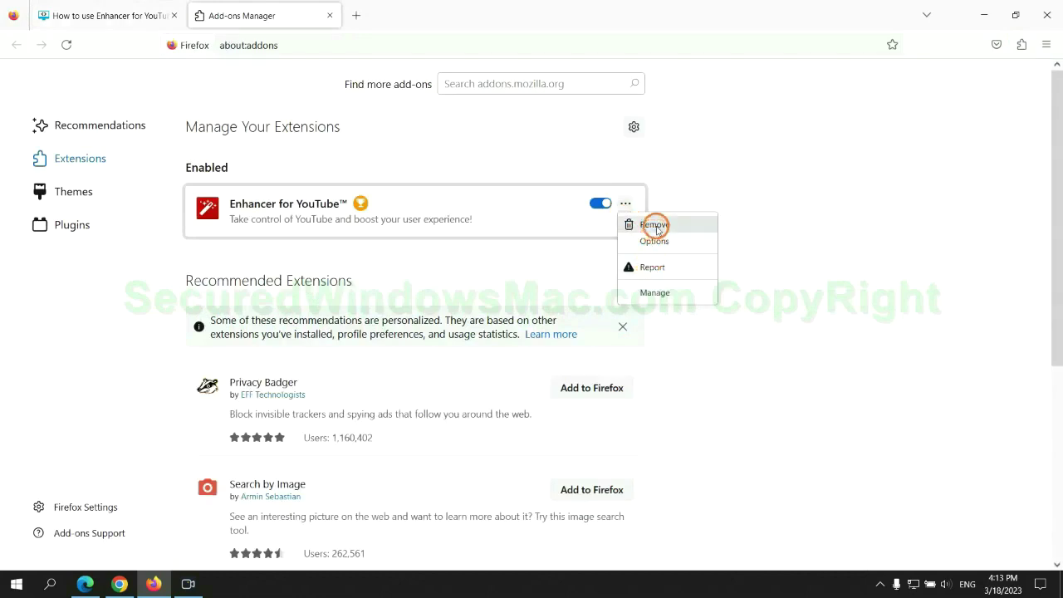
{"action": "left_click", "coordinate": [653, 225]}
{"action": "left_click", "coordinate": [595, 137]}
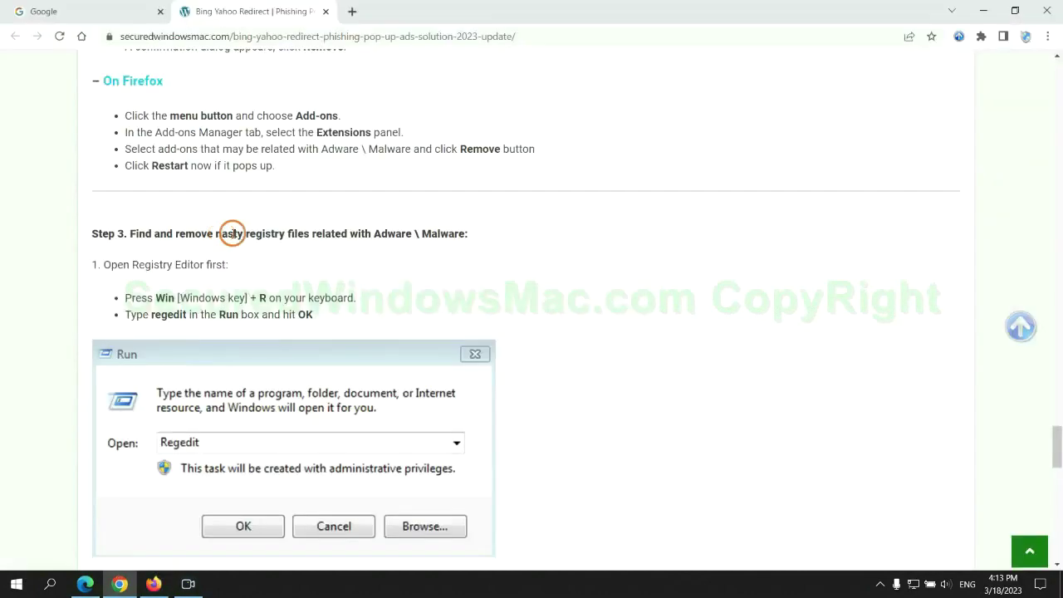
Step: Read the guide's Step 3 on removing registry entries in Chrome
{"action": "left_click_drag", "start_coordinate": [246, 234], "coordinate": [307, 246]}
{"action": "left_click", "coordinate": [307, 247]}
{"action": "scroll", "coordinate": [280, 221], "scroll_direction": "down", "scroll_amount": 2}
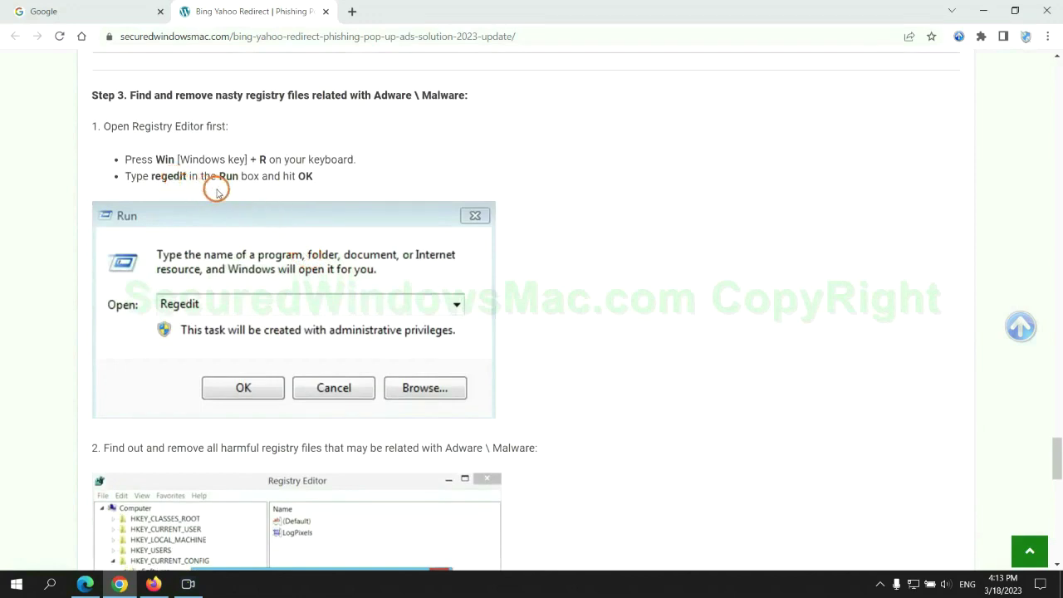
Step: Launch regedit, search the registry for 'Ap', and bring up actions for the StoreAppsOnTaskbar value
{"action": "key", "text": "super+r"}
{"action": "type", "text": "r"}
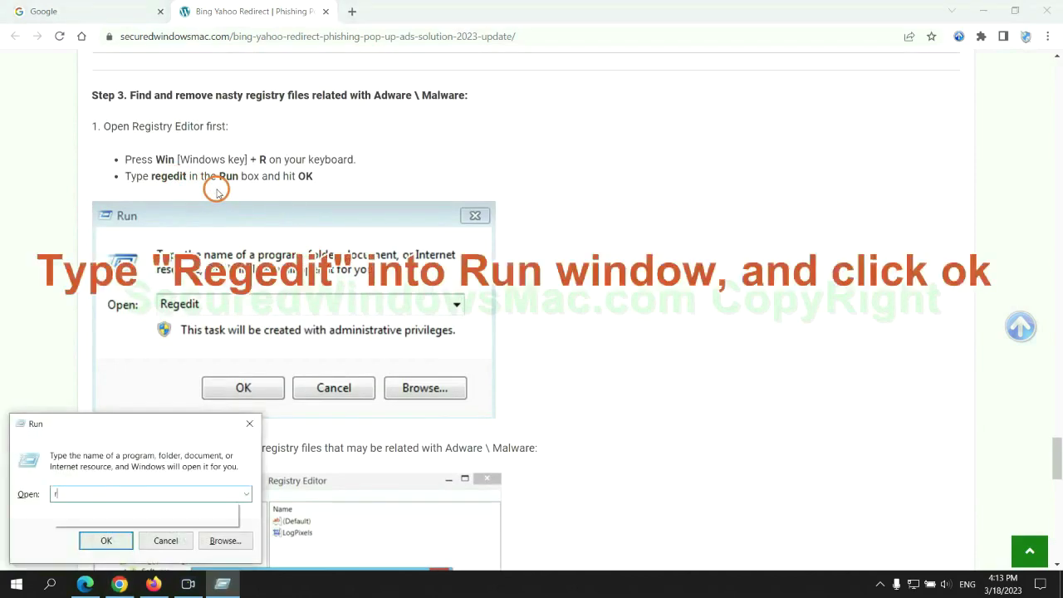
{"action": "type", "text": "egedit"}
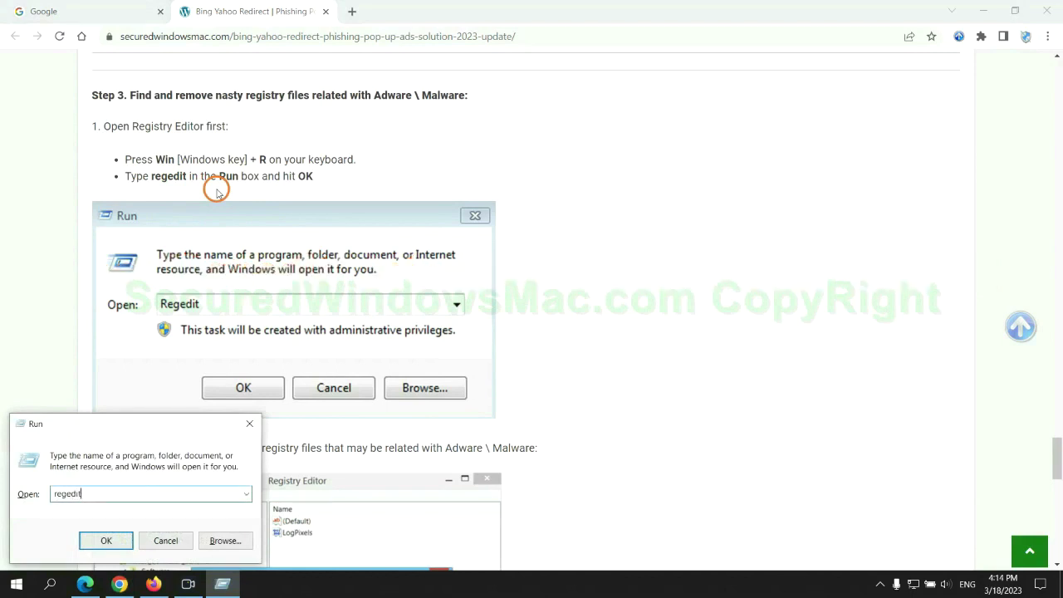
{"action": "key", "text": "Return"}
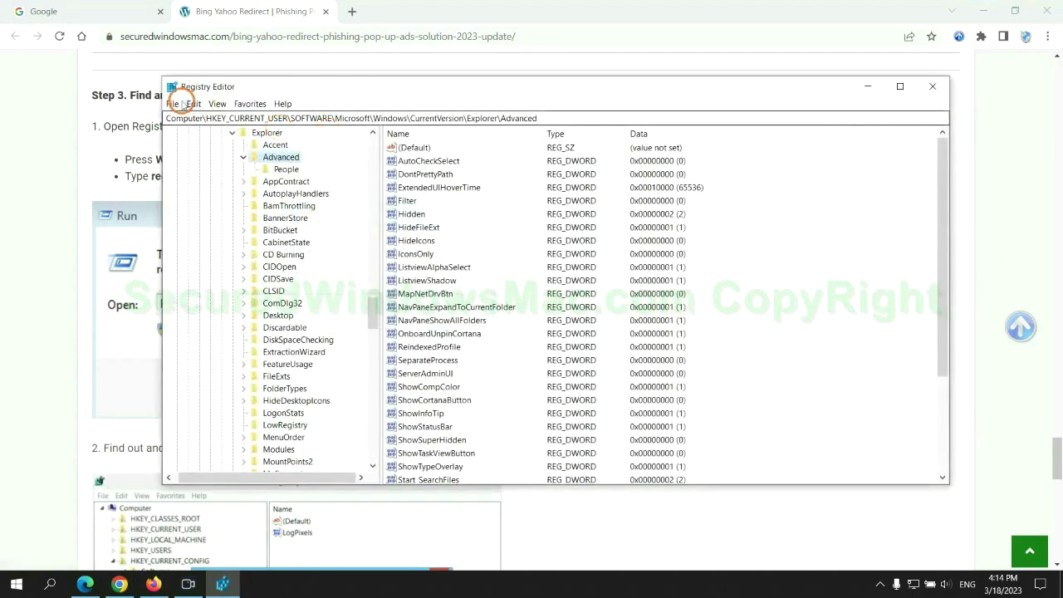
{"action": "left_click", "coordinate": [192, 105]}
{"action": "left_click", "coordinate": [229, 194]}
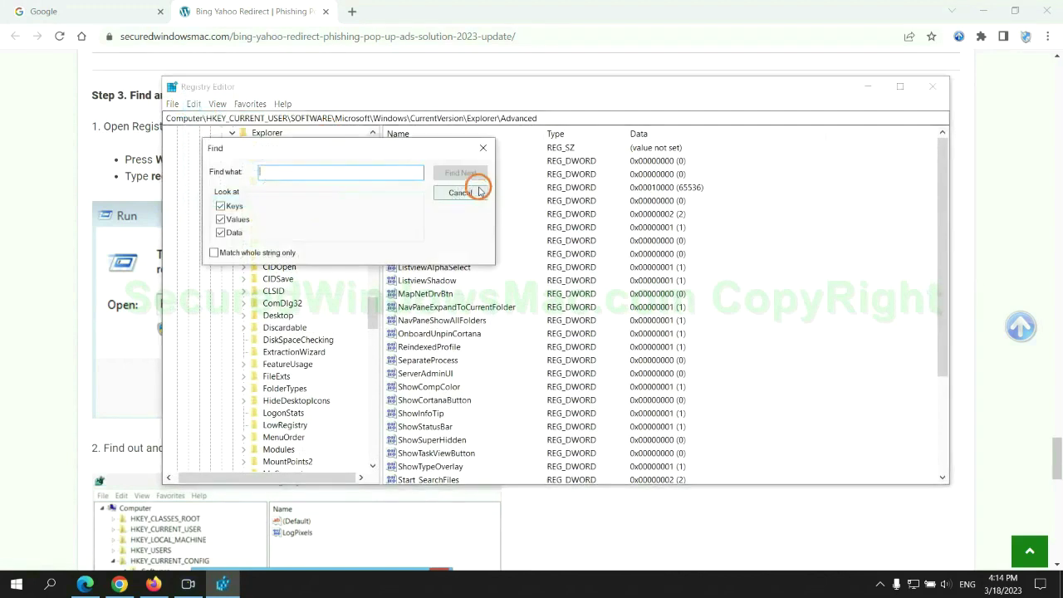
{"action": "type", "text": "Apps"}
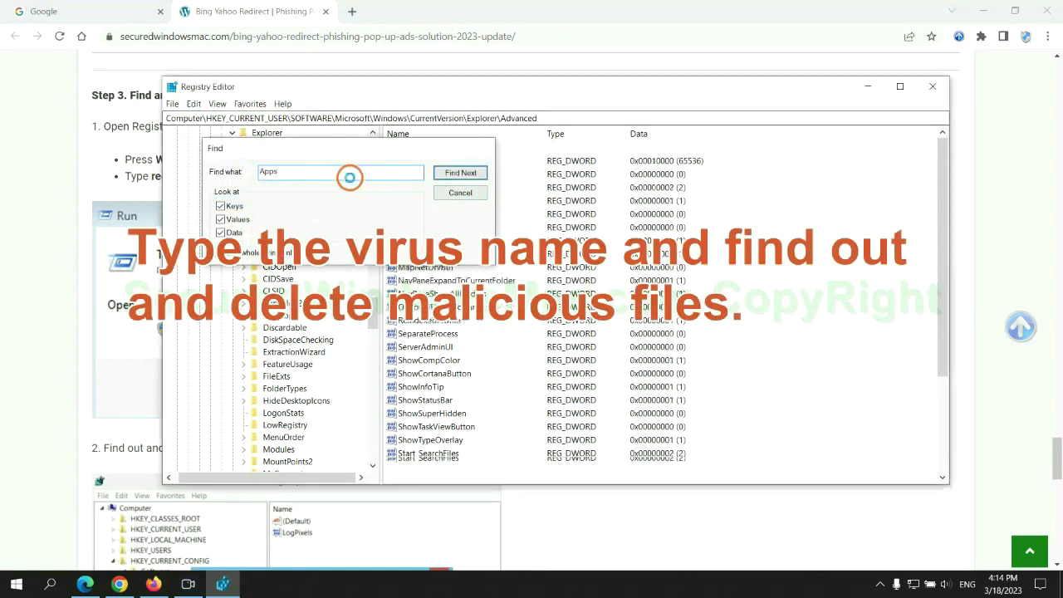
{"action": "key", "text": "Return"}
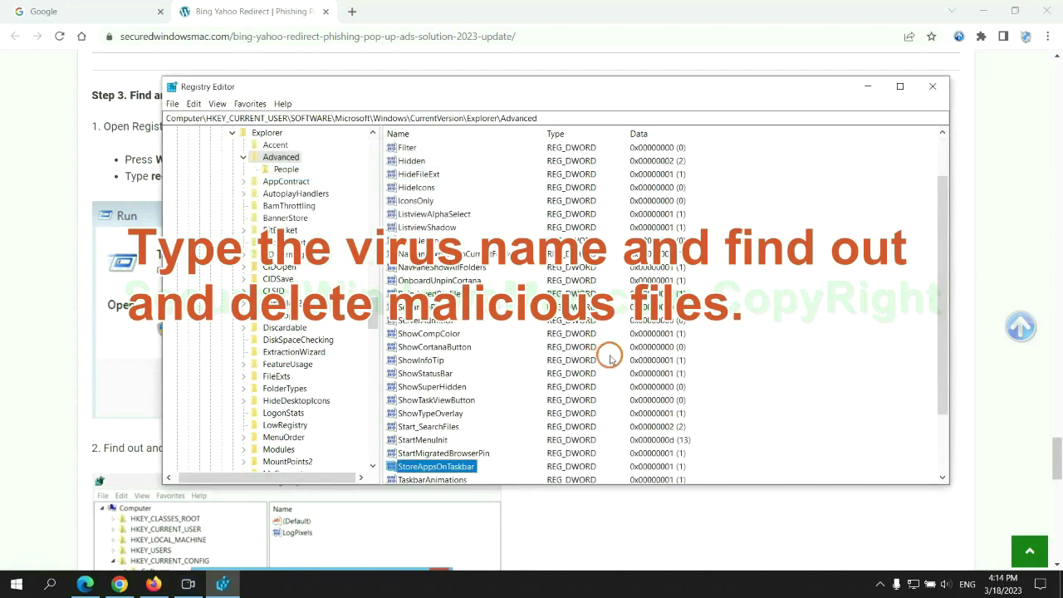
{"action": "right_click", "coordinate": [473, 388]}
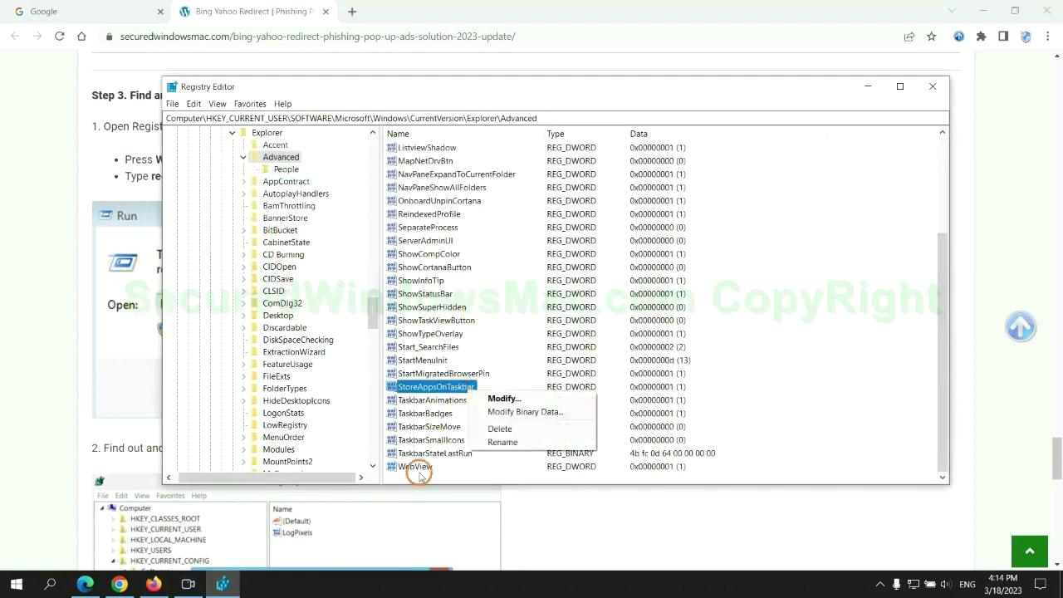
Step: Delete the StoreAppsOnTaskbar value, then scroll the guide down to Step 4's Reset instructions
{"action": "left_click", "coordinate": [501, 429]}
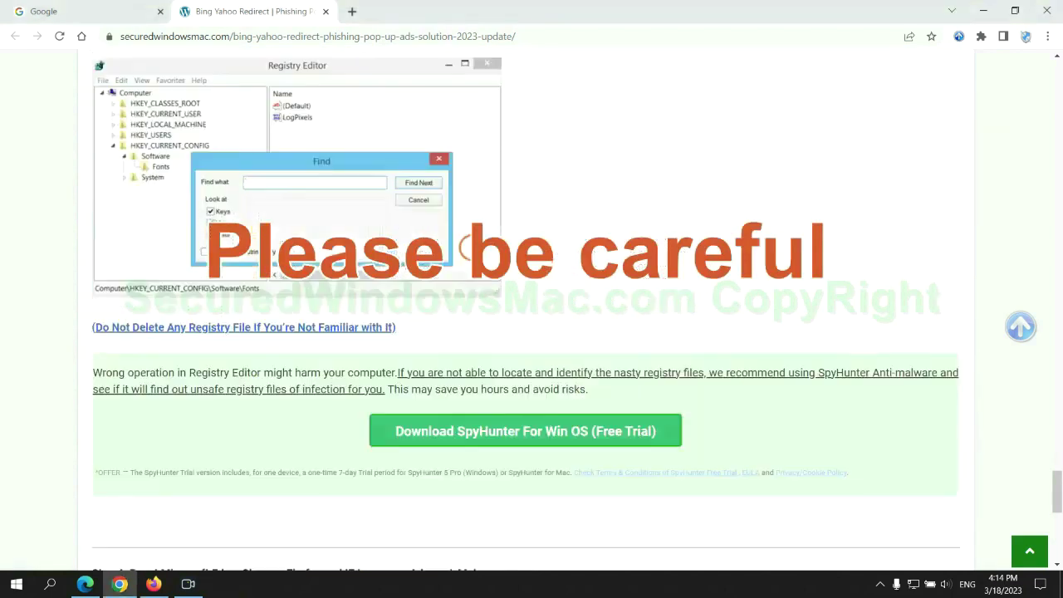
{"action": "scroll", "coordinate": [470, 247], "scroll_direction": "down", "scroll_amount": 1}
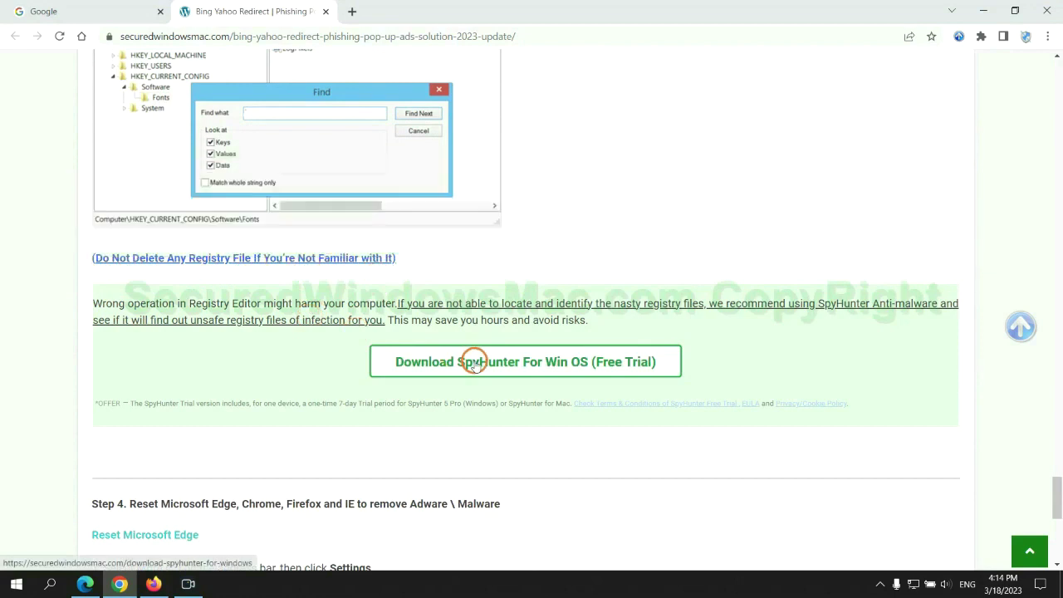
{"action": "scroll", "coordinate": [472, 361], "scroll_direction": "down", "scroll_amount": 5}
{"action": "double_click", "coordinate": [142, 88]}
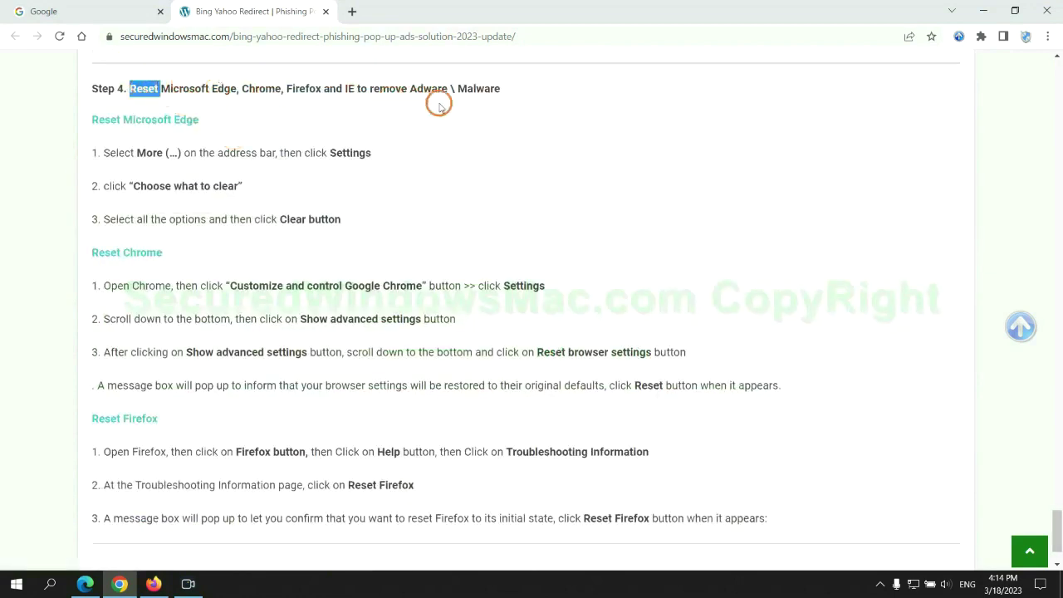
{"action": "left_click", "coordinate": [411, 123]}
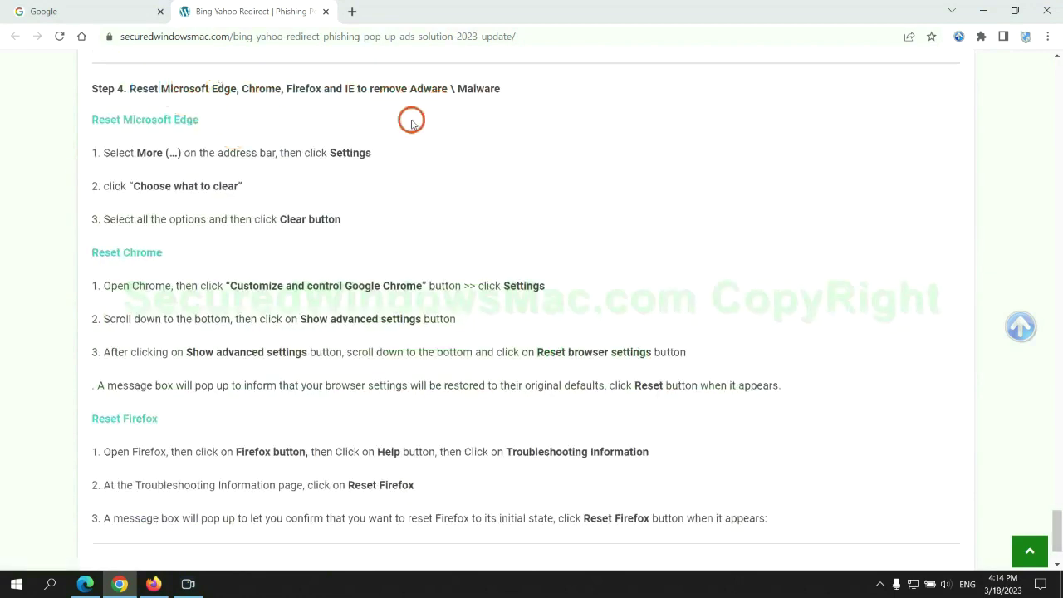
Step: In Edge's Privacy, search, and services settings, open the choice of browsing data to clear
{"action": "left_click", "coordinate": [86, 583]}
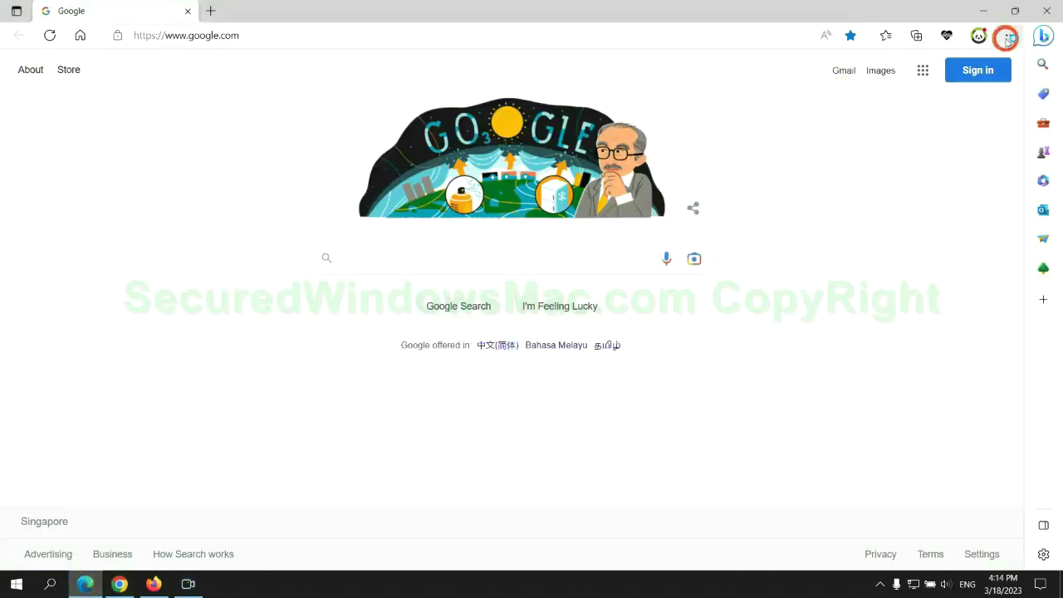
{"action": "left_click", "coordinate": [1007, 38]}
{"action": "left_click", "coordinate": [835, 510]}
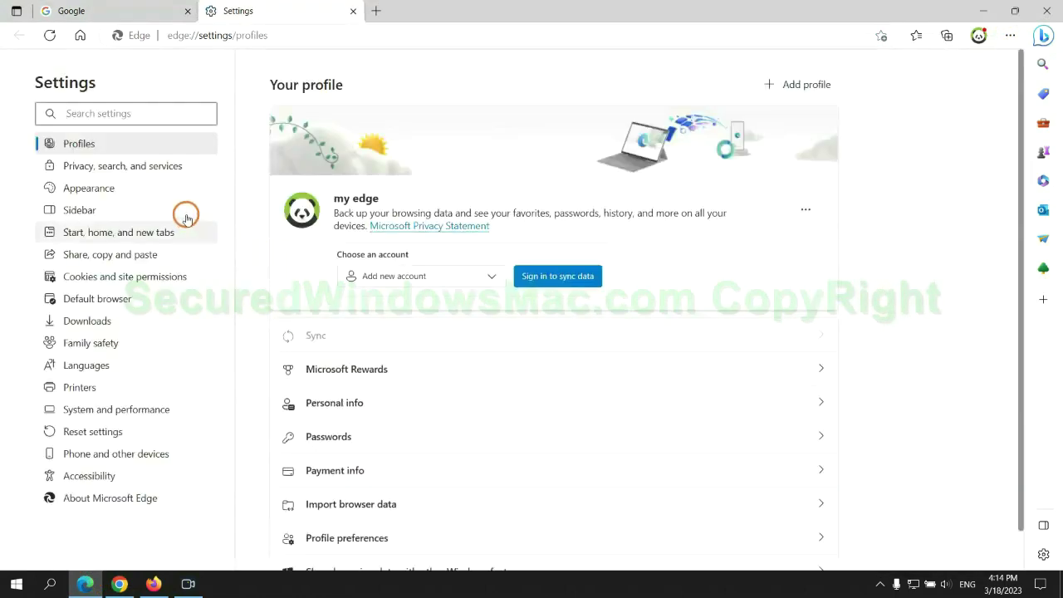
{"action": "left_click", "coordinate": [174, 170]}
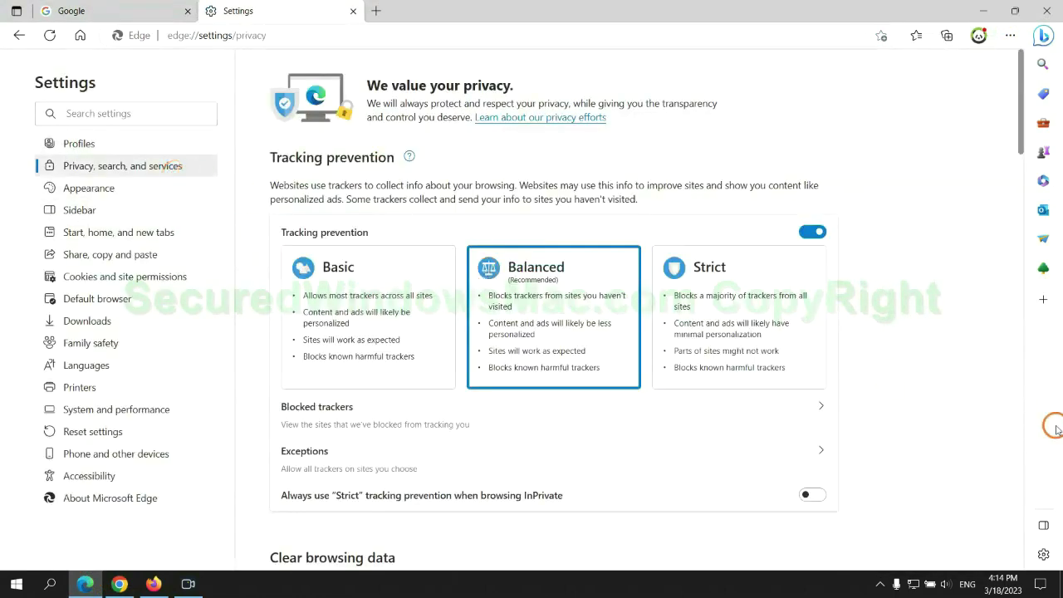
{"action": "scroll", "coordinate": [869, 368], "scroll_direction": "down", "scroll_amount": 3}
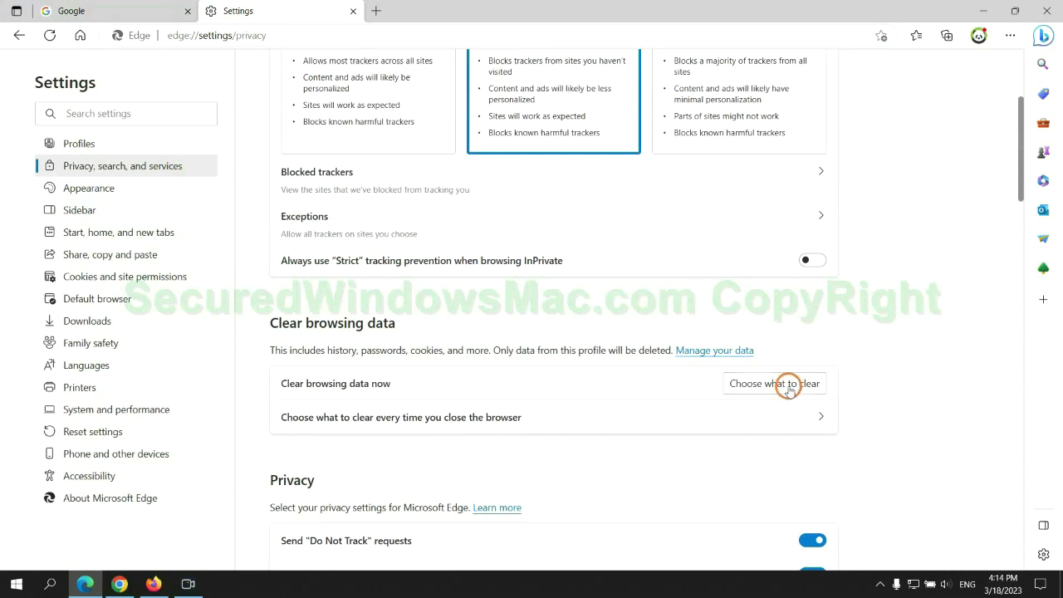
{"action": "left_click", "coordinate": [789, 385]}
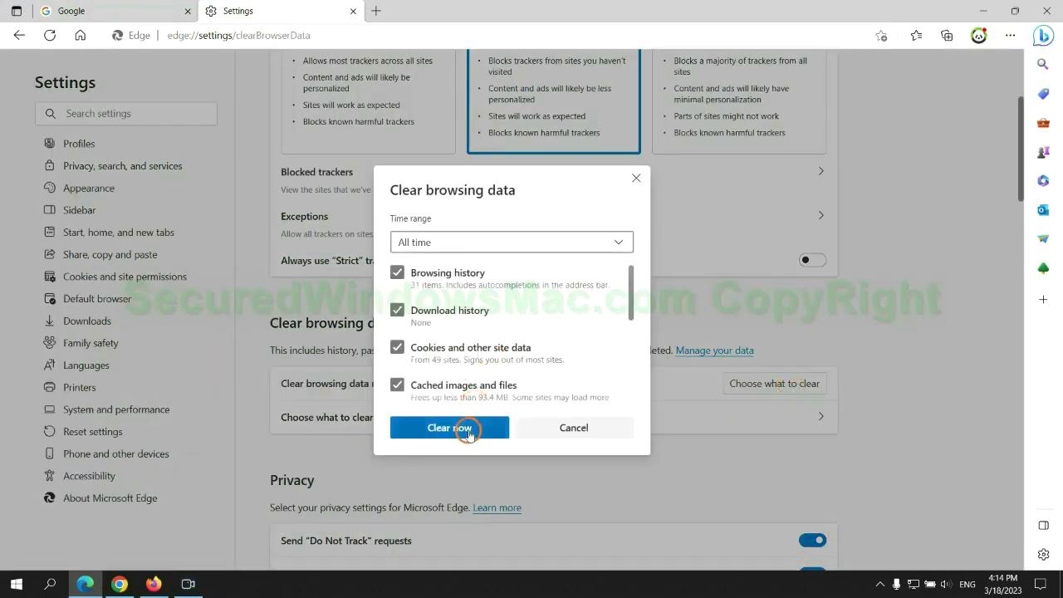
Step: Clear Edge's browsing data, then search Chrome settings for 'reset' and start restoring defaults
{"action": "left_click", "coordinate": [119, 583]}
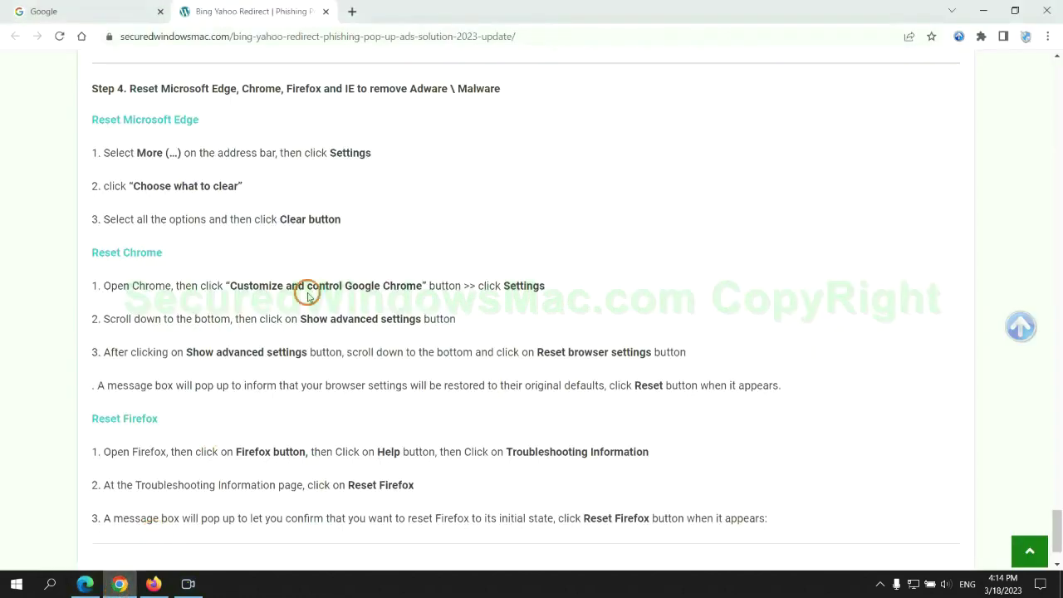
{"action": "left_click", "coordinate": [1047, 37]}
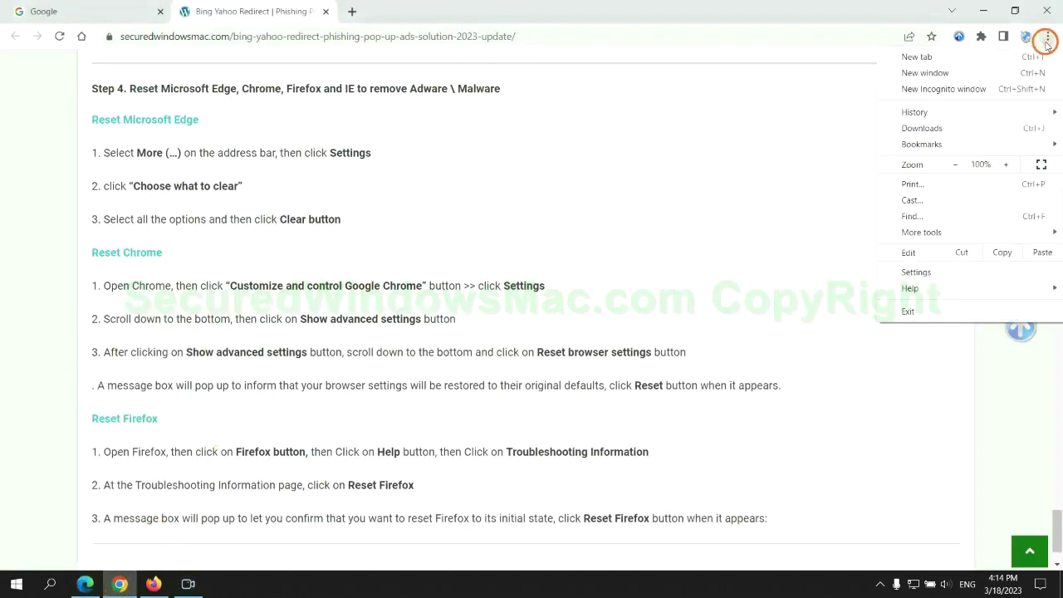
{"action": "left_click", "coordinate": [922, 270]}
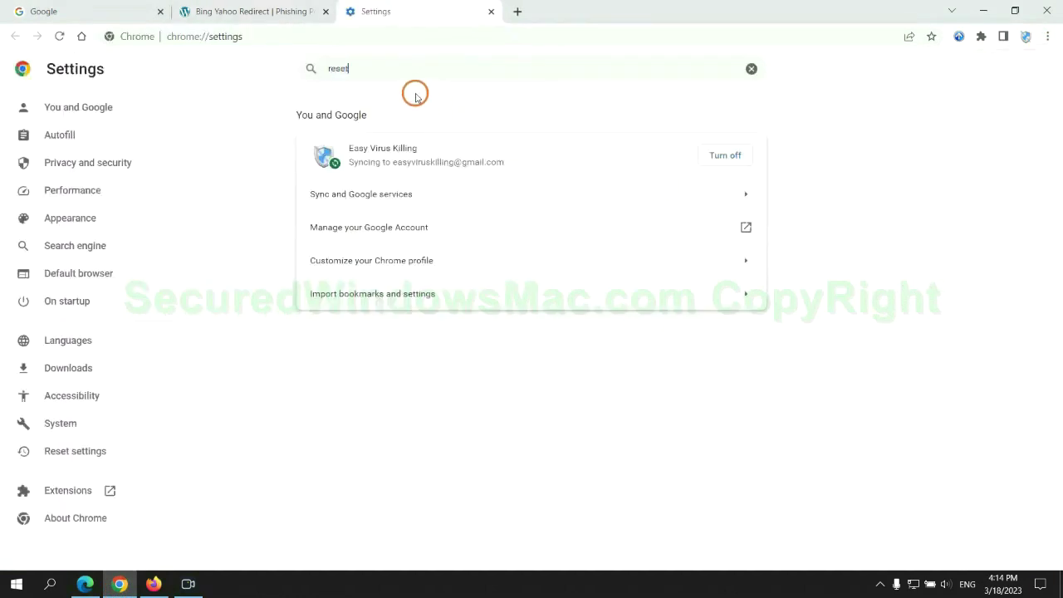
{"action": "type", "text": "reset"}
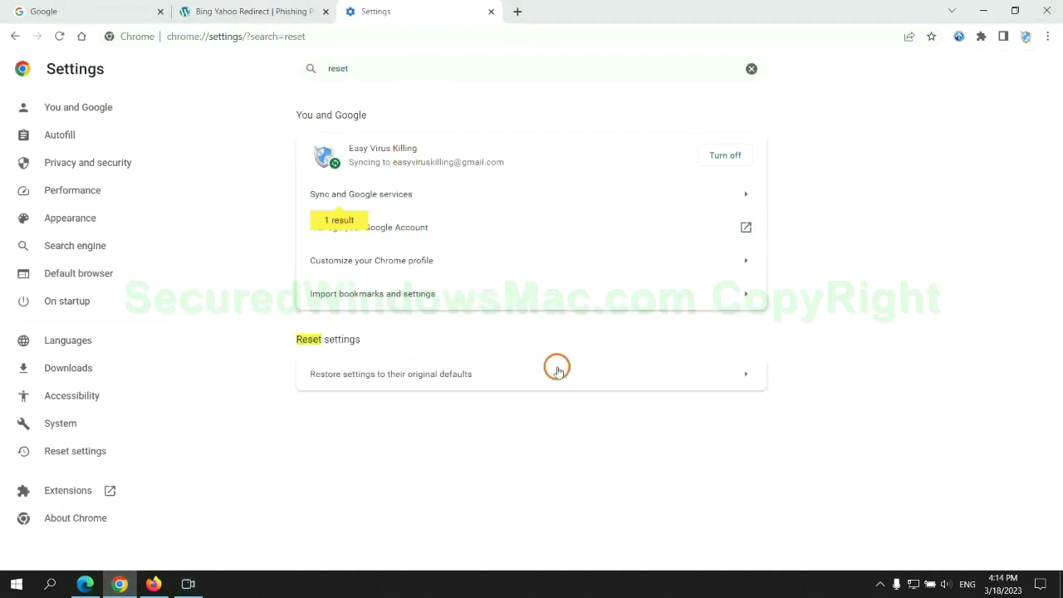
{"action": "left_click", "coordinate": [556, 369]}
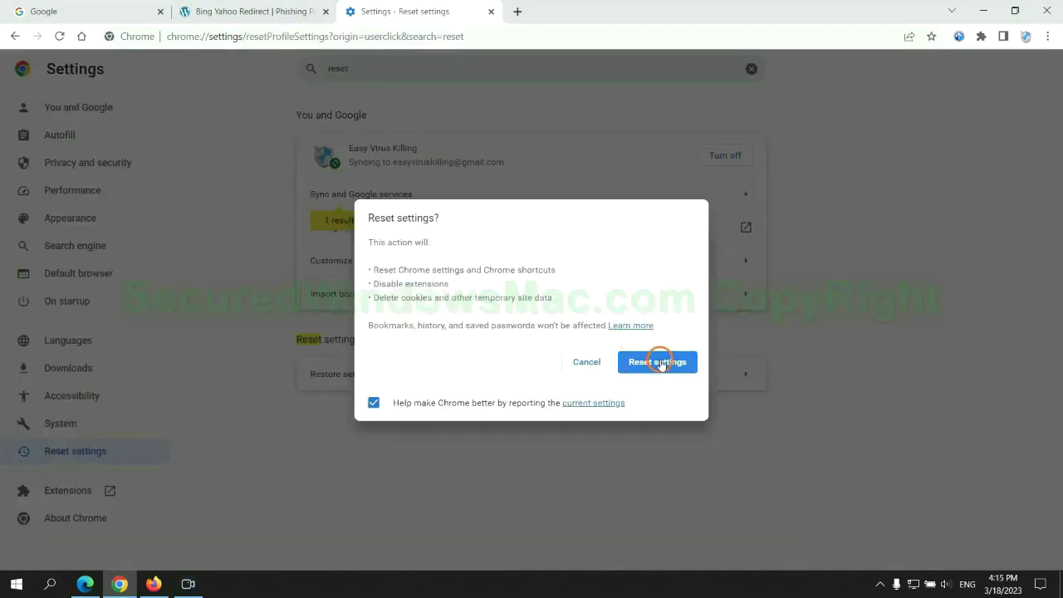
Step: From Firefox's Help menu, open Troubleshooting Information and start Refresh Firefox
{"action": "left_click", "coordinate": [152, 573]}
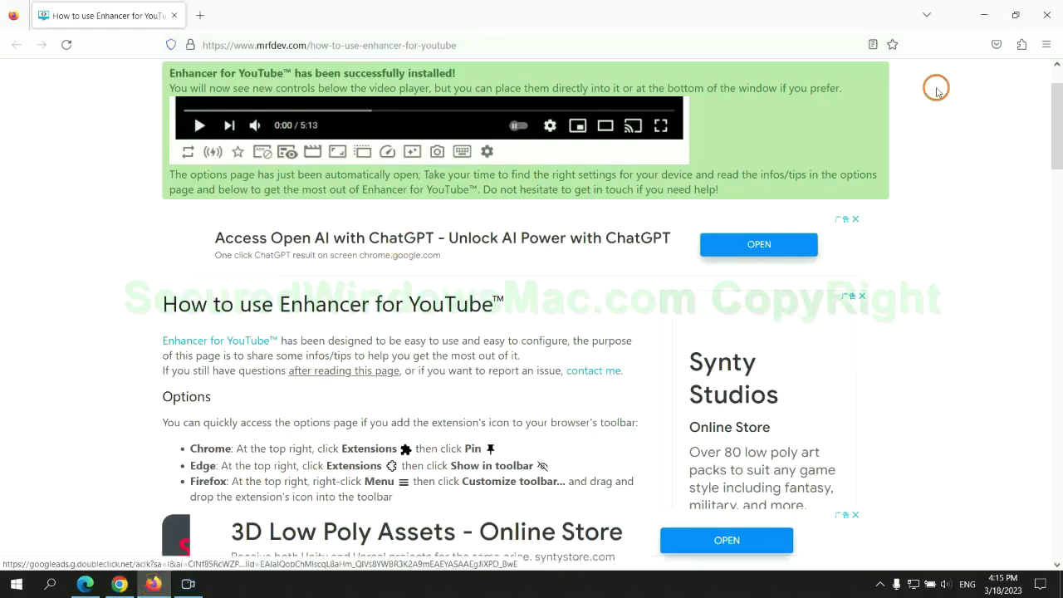
{"action": "left_click", "coordinate": [1043, 47]}
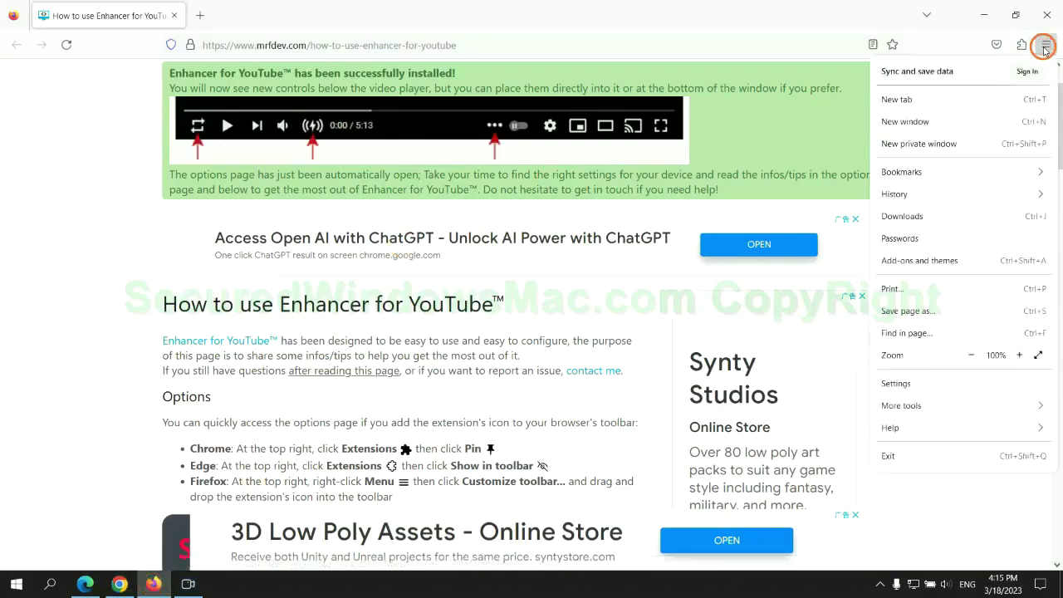
{"action": "left_click", "coordinate": [901, 427]}
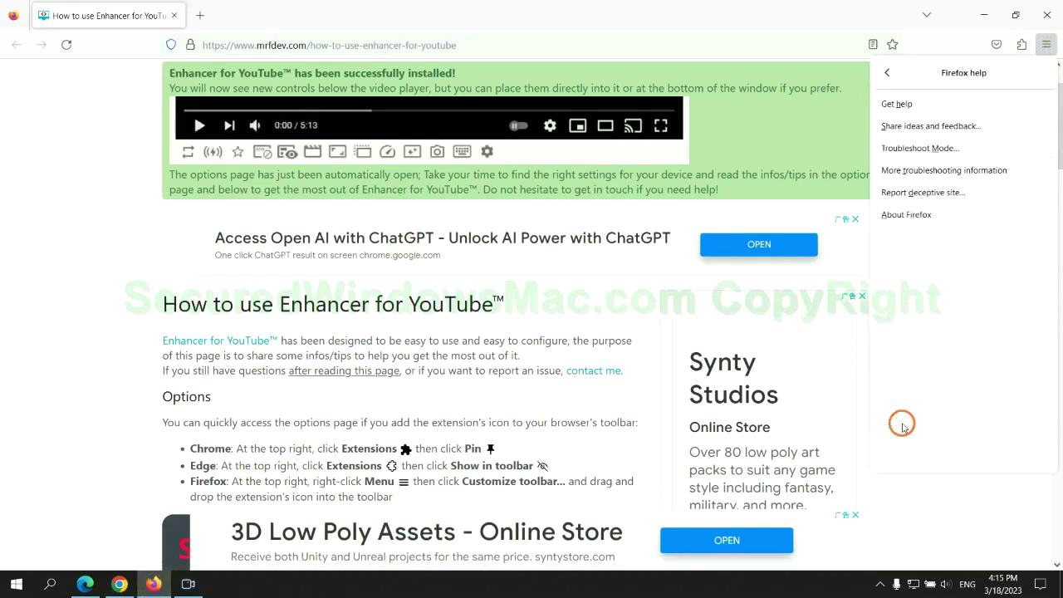
{"action": "left_click", "coordinate": [944, 169]}
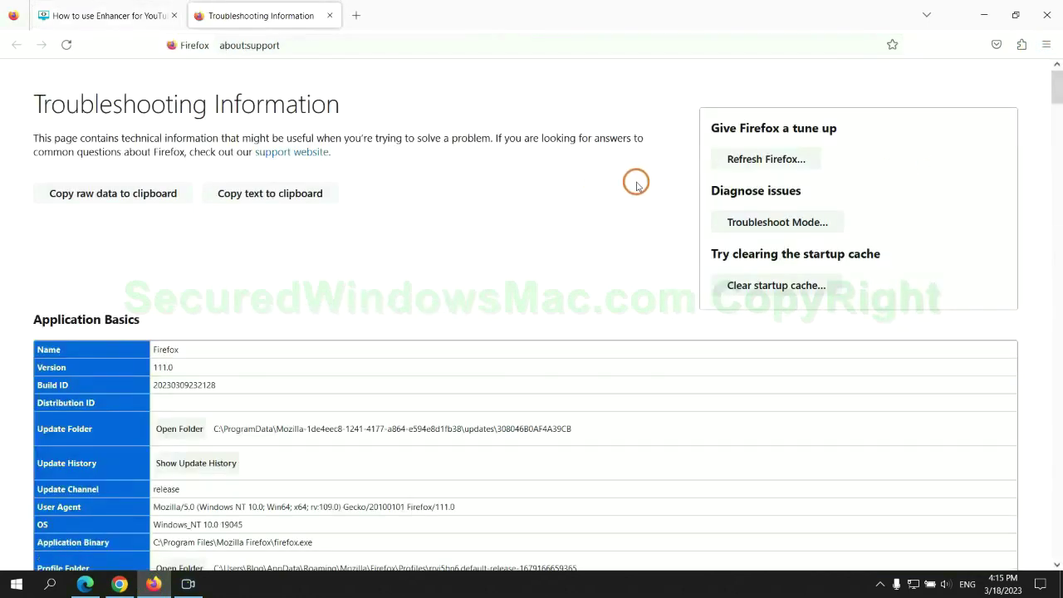
{"action": "left_click", "coordinate": [731, 161]}
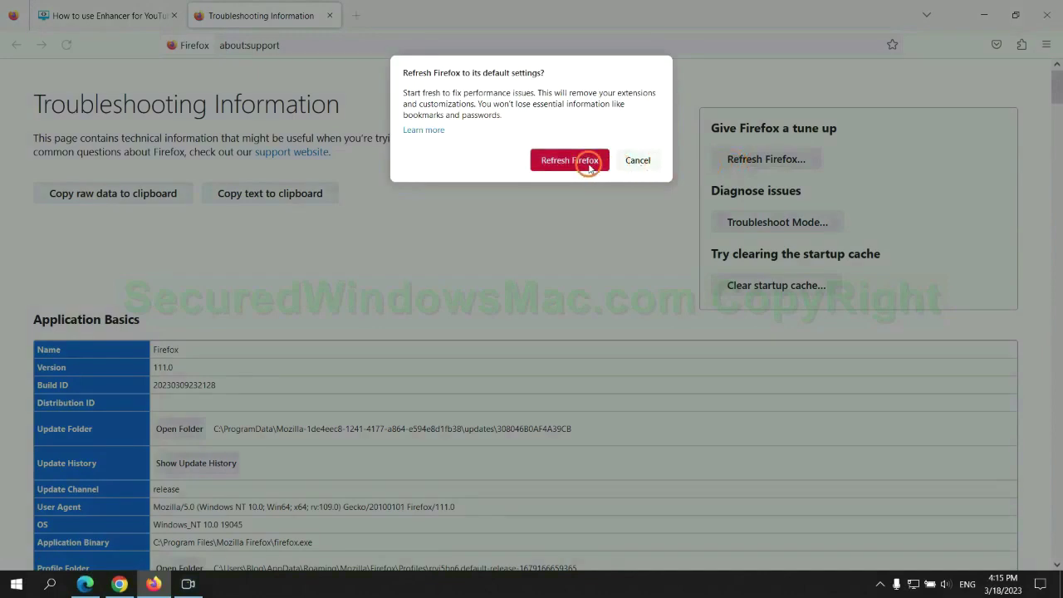
Step: Confirm refreshing Firefox to its default settings
{"action": "left_click", "coordinate": [120, 584]}
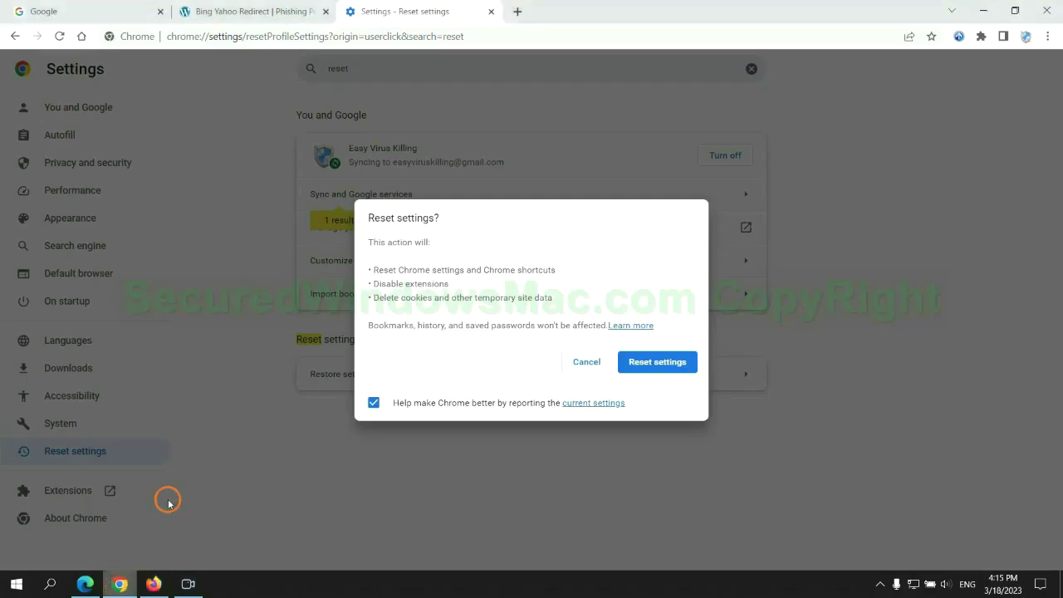